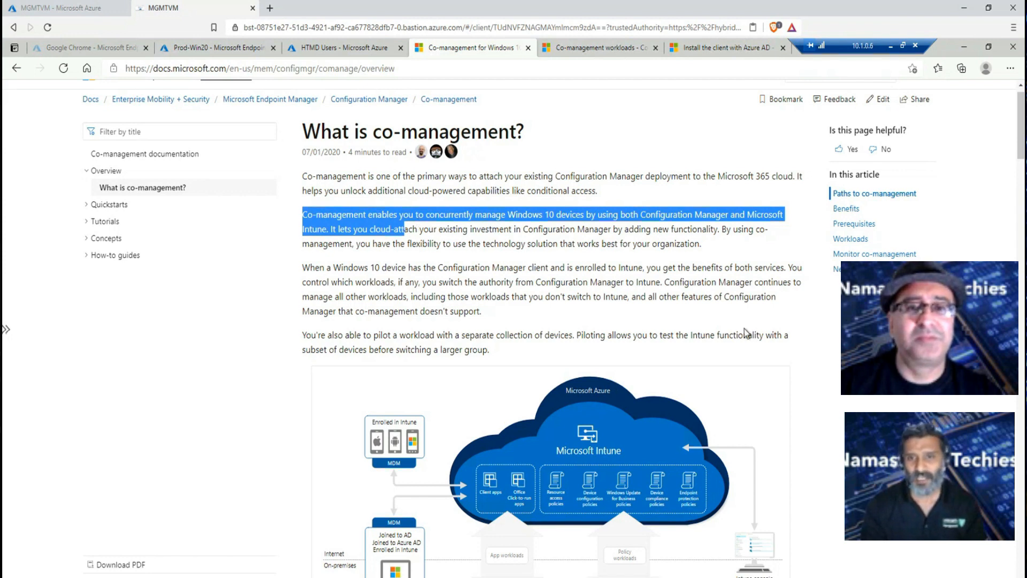
# Switch from the co-management article to Configuration Manager and bring up the properties of CoMgmtSettingsProd
pyautogui.moveTo(1022, 154); pyautogui.dragTo(1022, 172)
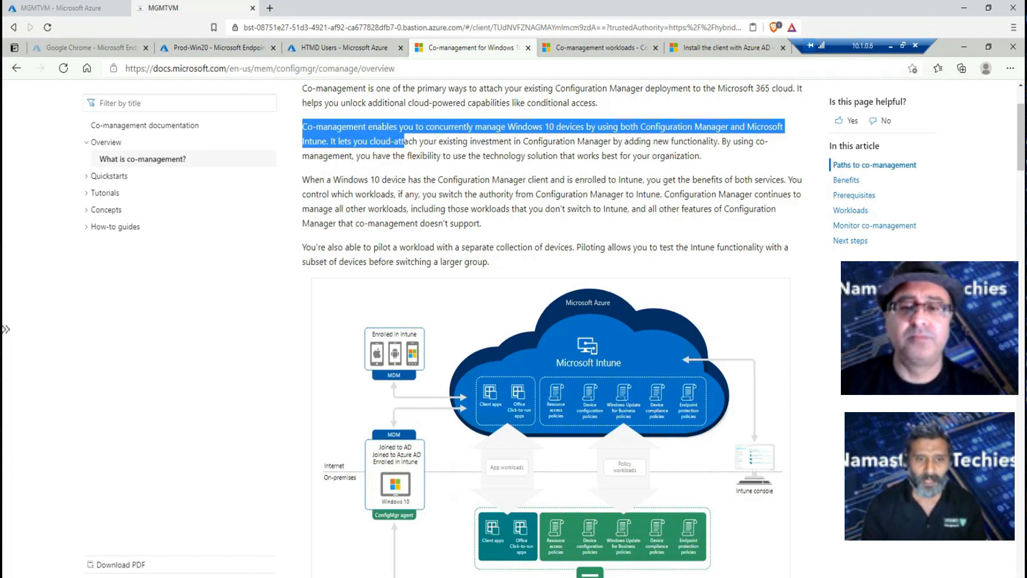
pyautogui.click(275, 577)
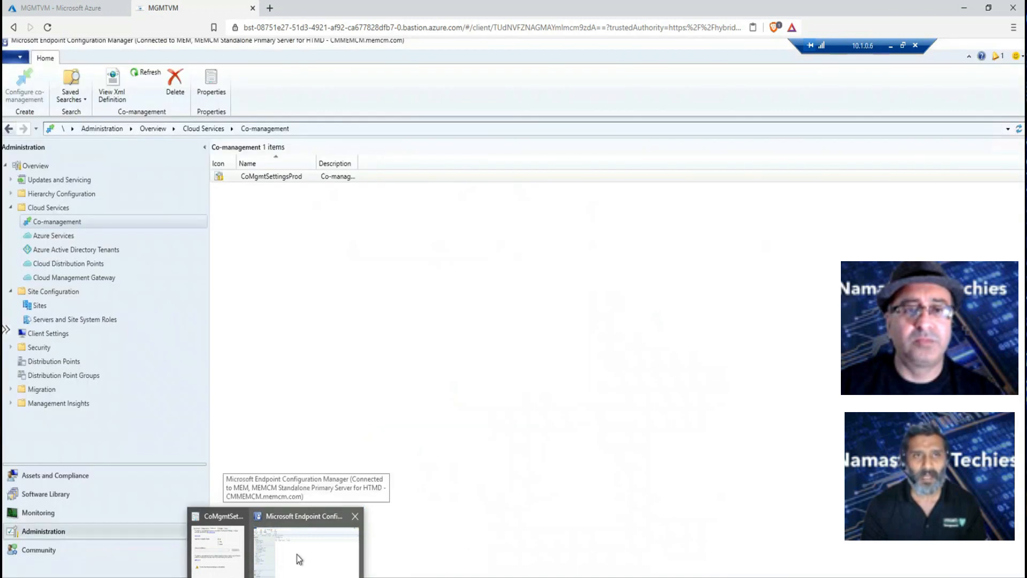
pyautogui.click(296, 554)
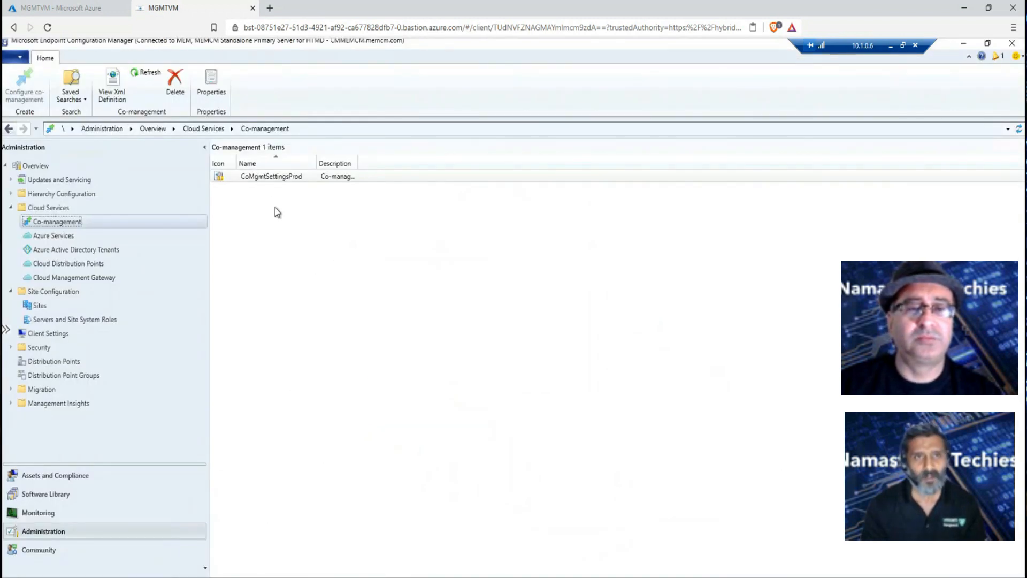
pyautogui.click(267, 176)
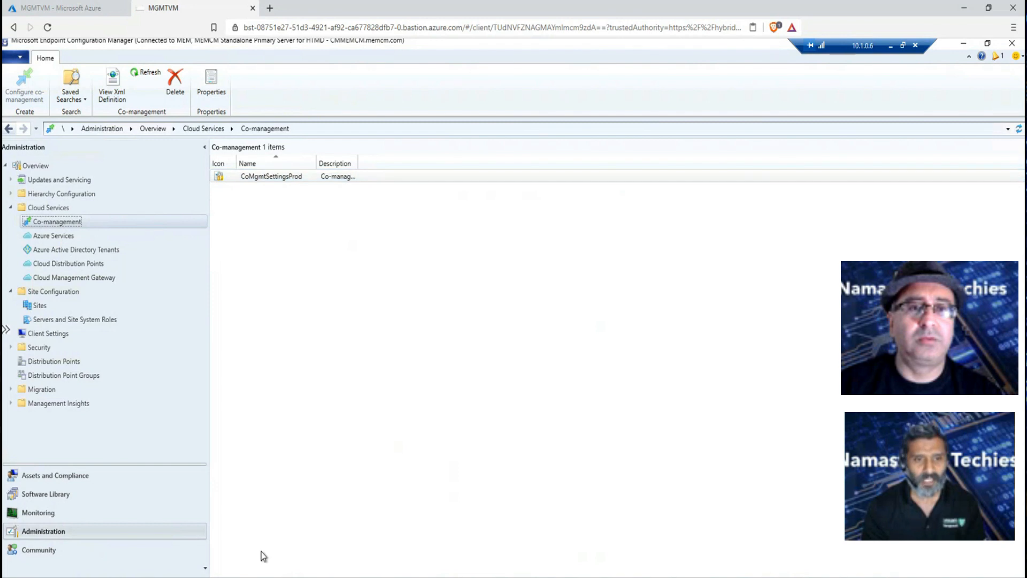
pyautogui.moveTo(235, 576)
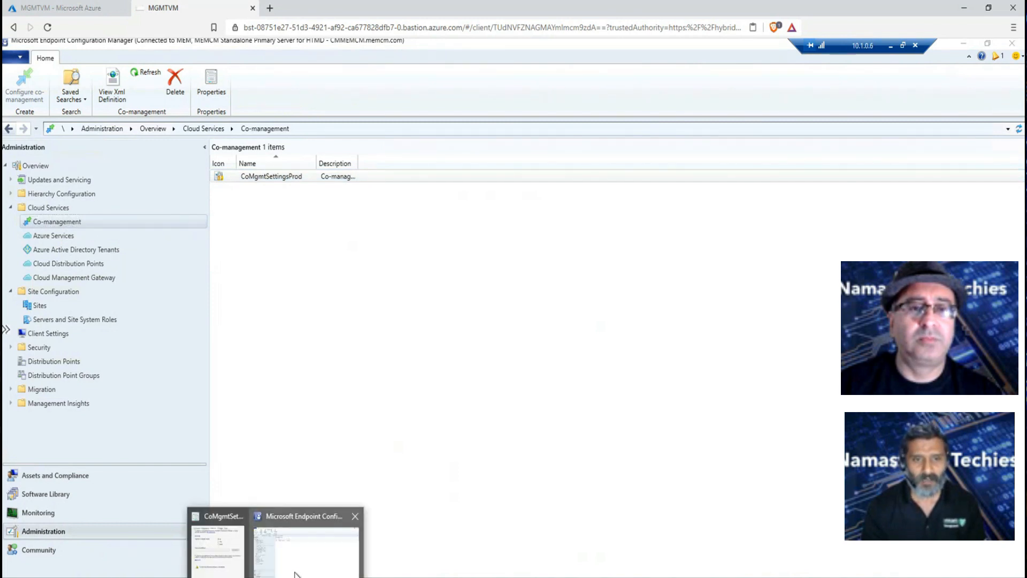
pyautogui.click(236, 567)
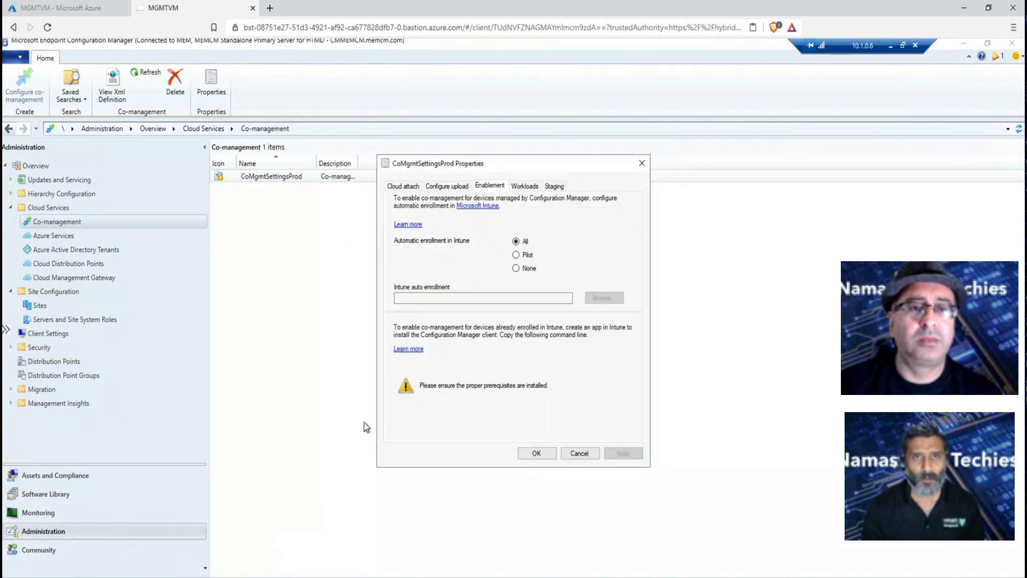
# Review the Cloud attach and Workloads settings of CoMgmtSettingsProd
pyautogui.click(522, 187)
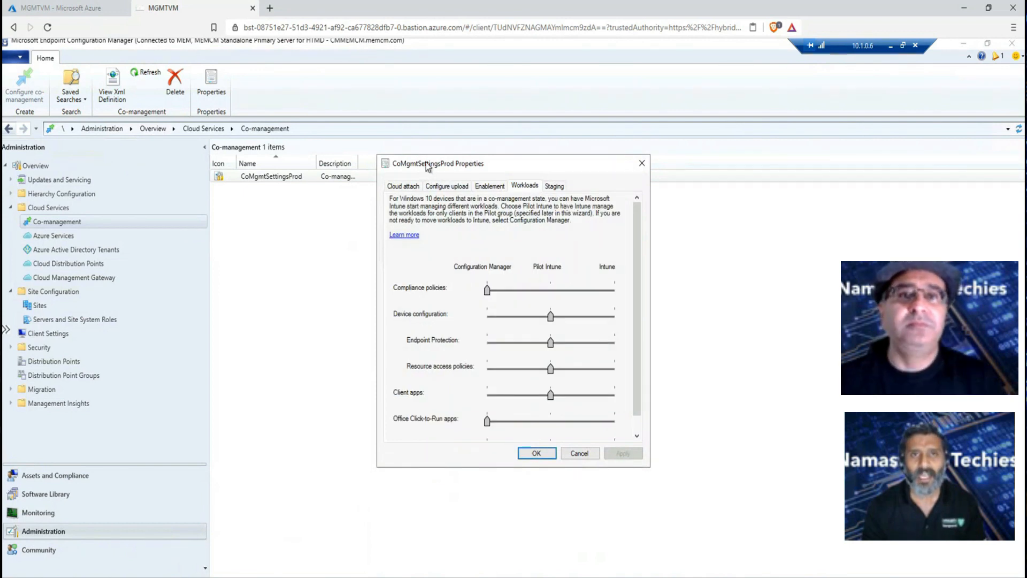
pyautogui.click(413, 187)
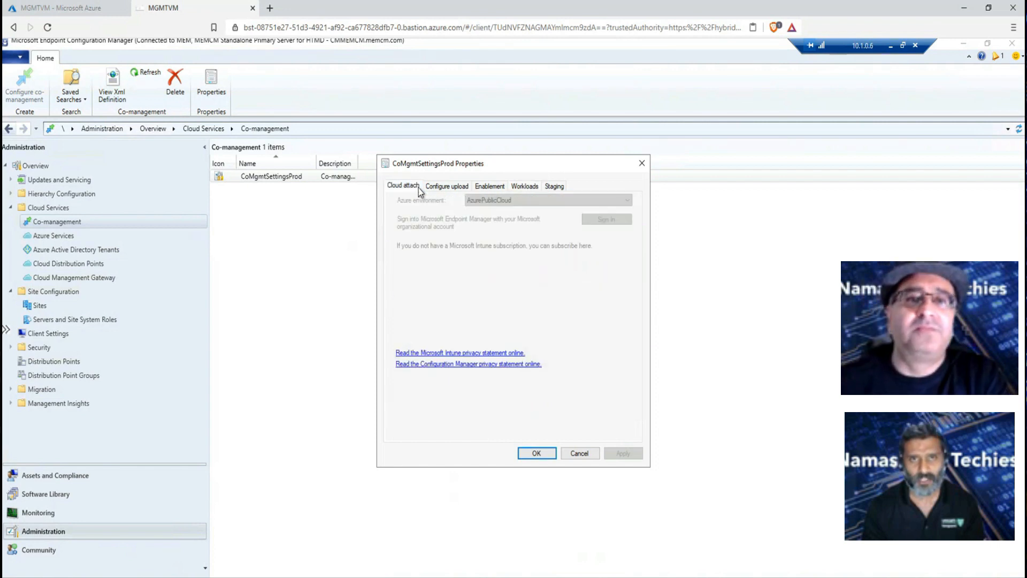
pyautogui.click(516, 187)
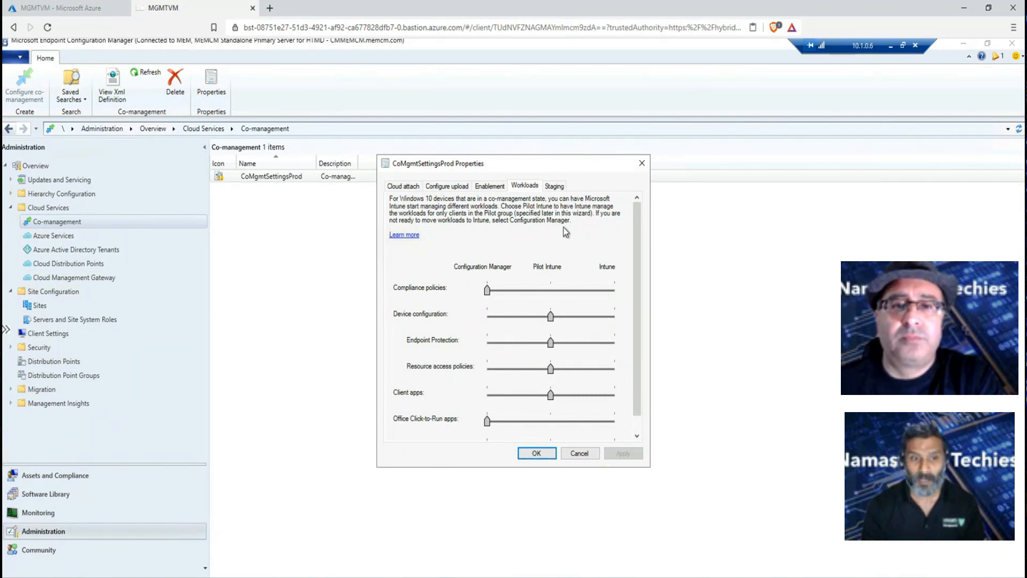
# Switch to the browser and read the "Before you begin" prerequisites in the article on installing the client with Azure AD
pyautogui.hotkey('alt', 'Tab')
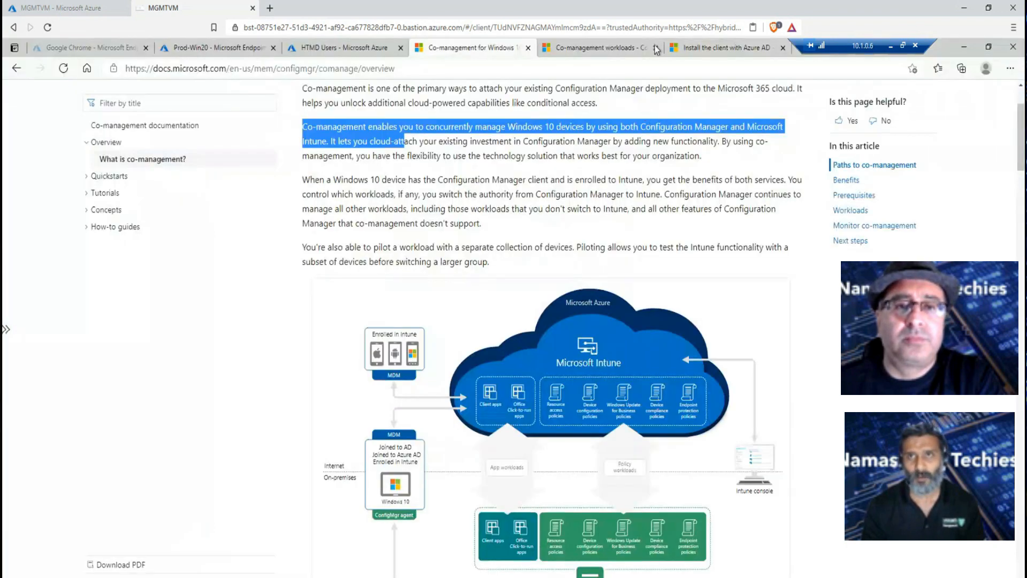
pyautogui.click(717, 48)
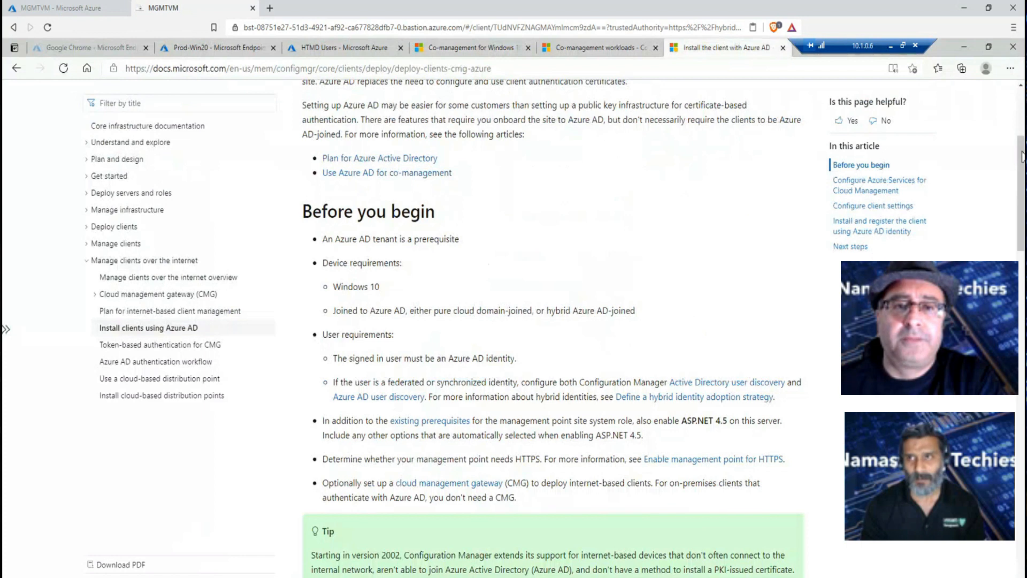
pyautogui.moveTo(1022, 165); pyautogui.dragTo(1025, 198)
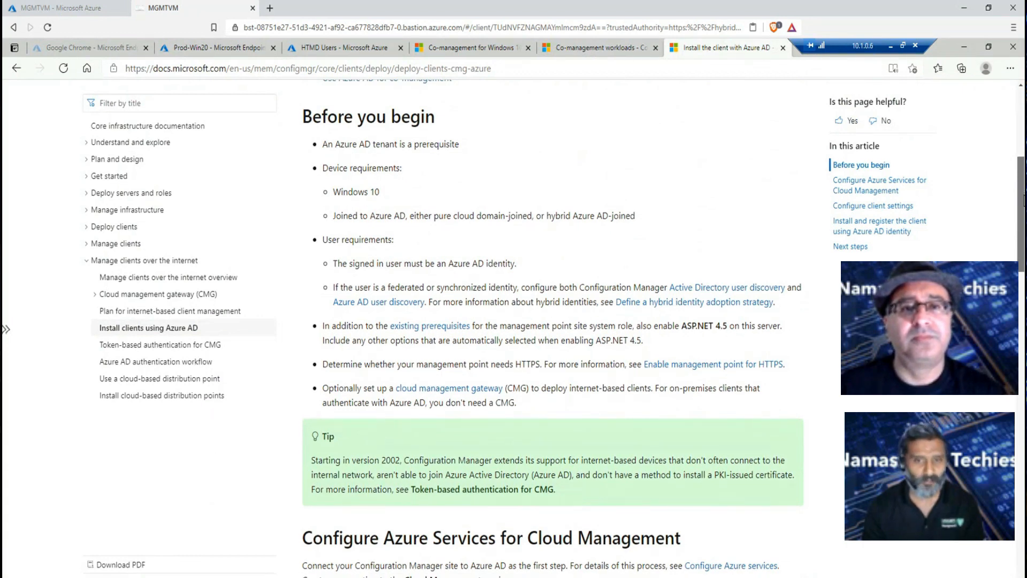
pyautogui.moveTo(1025, 199); pyautogui.dragTo(1025, 197)
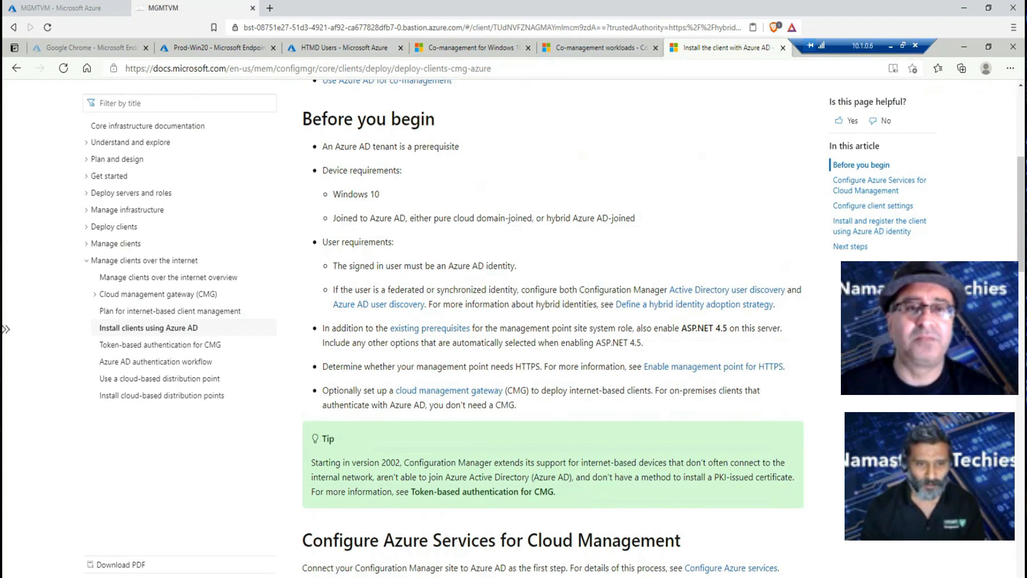
# Back in the CoMgmtSettingsProd properties, set the Device configuration workload to Intune and return it to Pilot Intune
pyautogui.click(963, 48)
pyautogui.moveTo(557, 160); pyautogui.dragTo(489, 199)
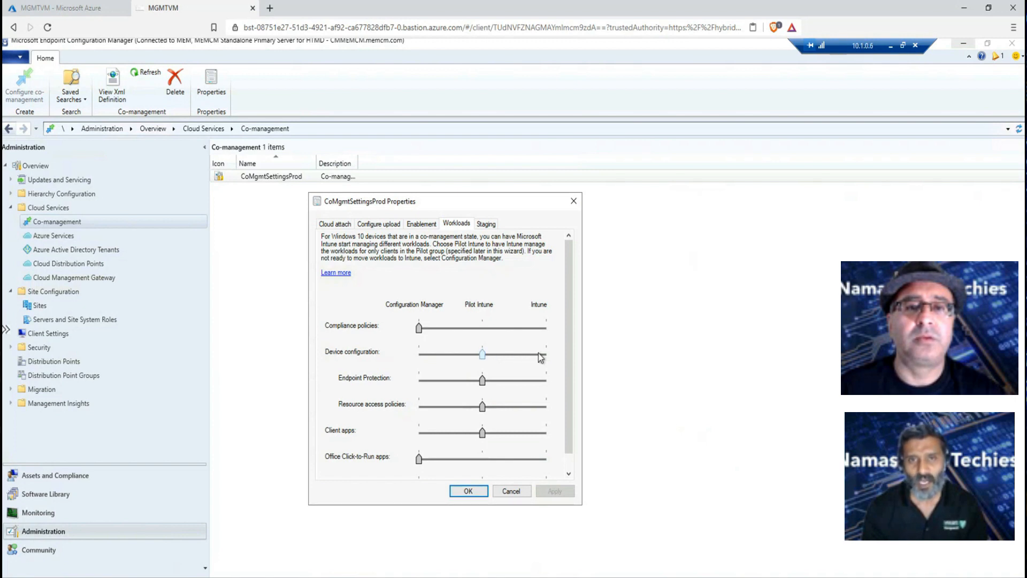
pyautogui.moveTo(541, 358); pyautogui.dragTo(552, 358)
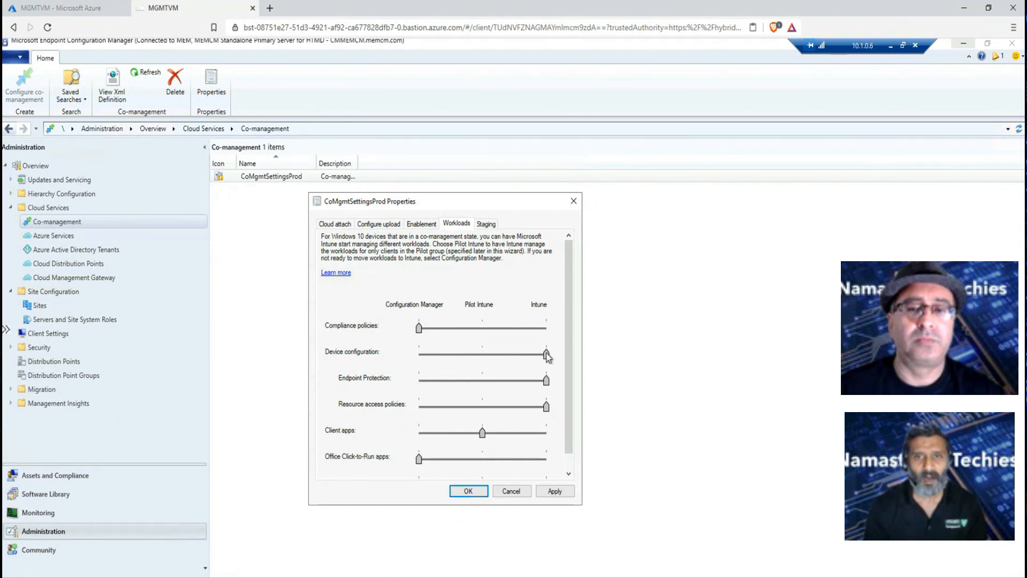
pyautogui.moveTo(511, 359); pyautogui.dragTo(496, 352)
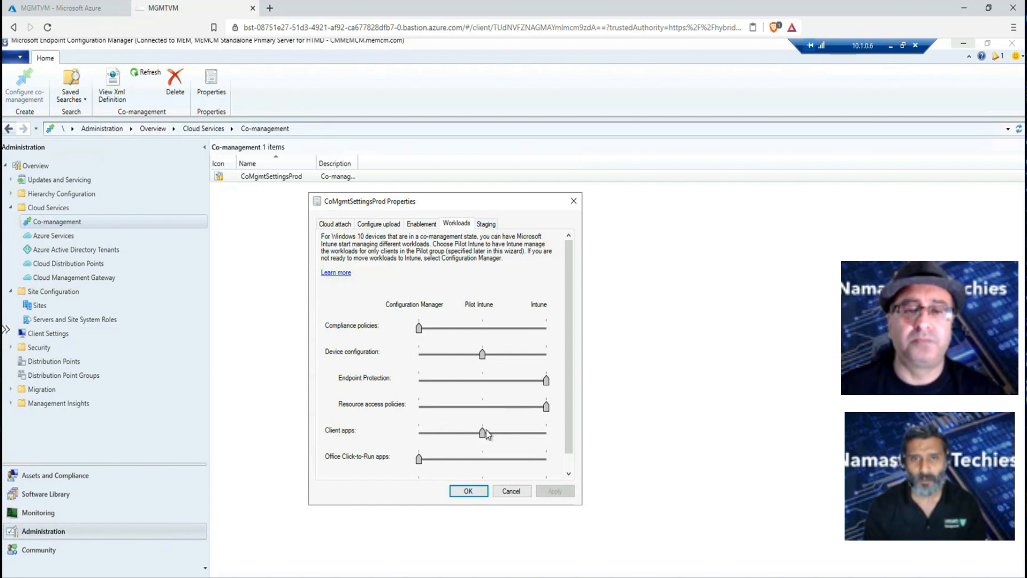
# Check the Staging settings for the pilot collections assigned to Device configuration and Client apps
pyautogui.click(487, 226)
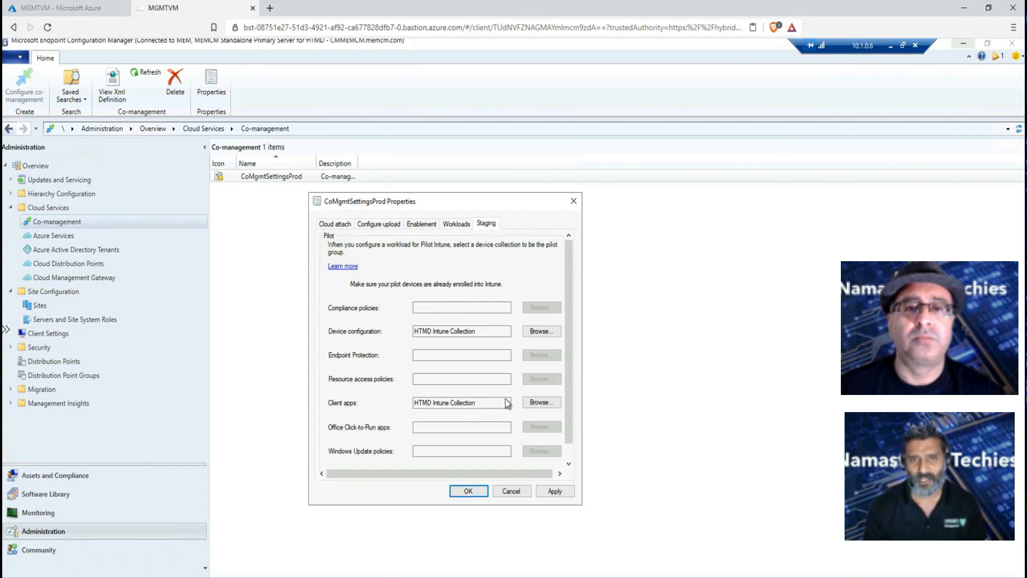
pyautogui.moveTo(498, 405); pyautogui.dragTo(414, 406)
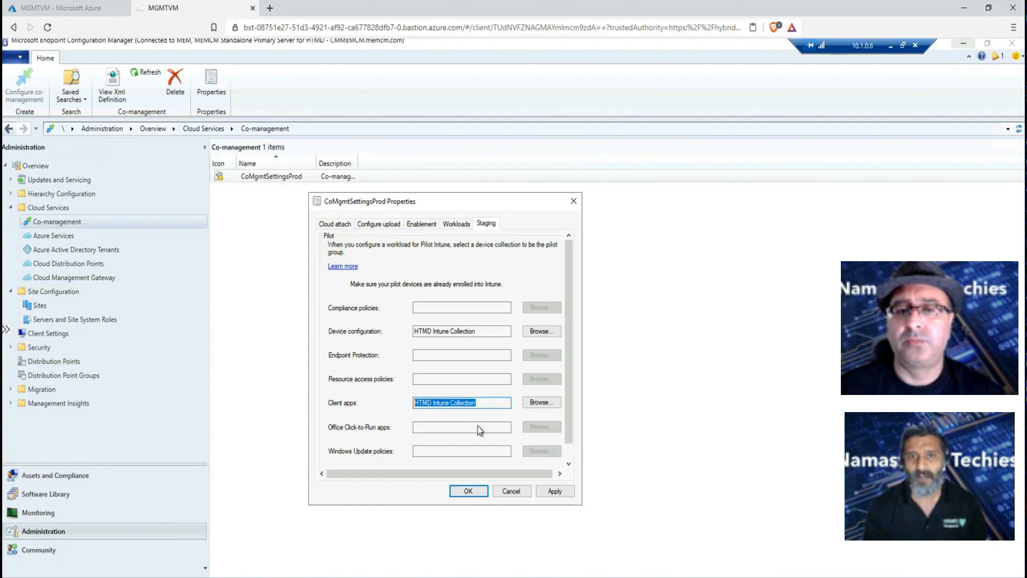
# Set the Endpoint Protection and Resource access policies workloads to Pilot Intune
pyautogui.click(456, 226)
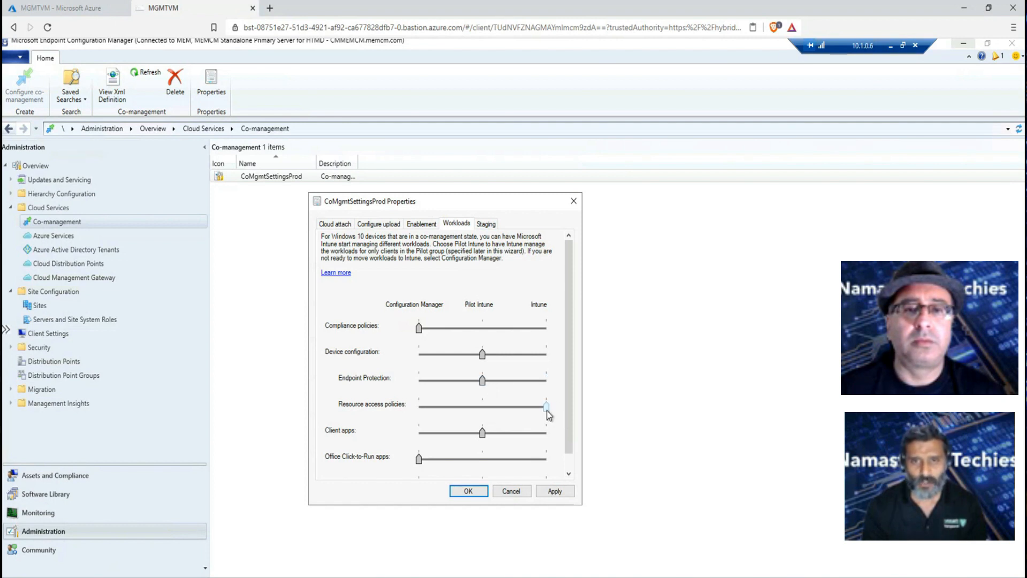
pyautogui.click(506, 405)
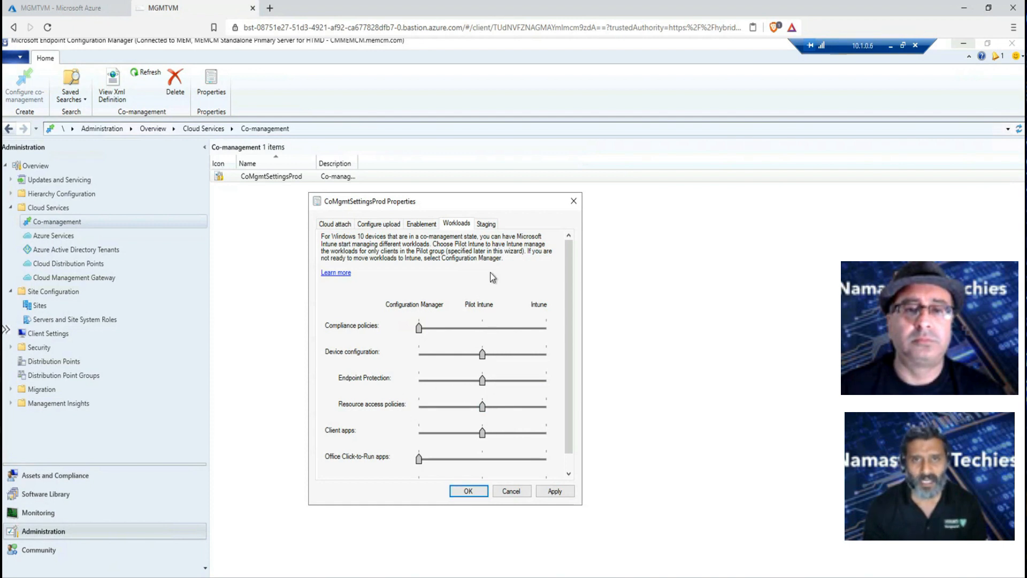
# Assign HTMD Intune Collection as the pilot group for Endpoint Protection in the Staging settings
pyautogui.click(486, 225)
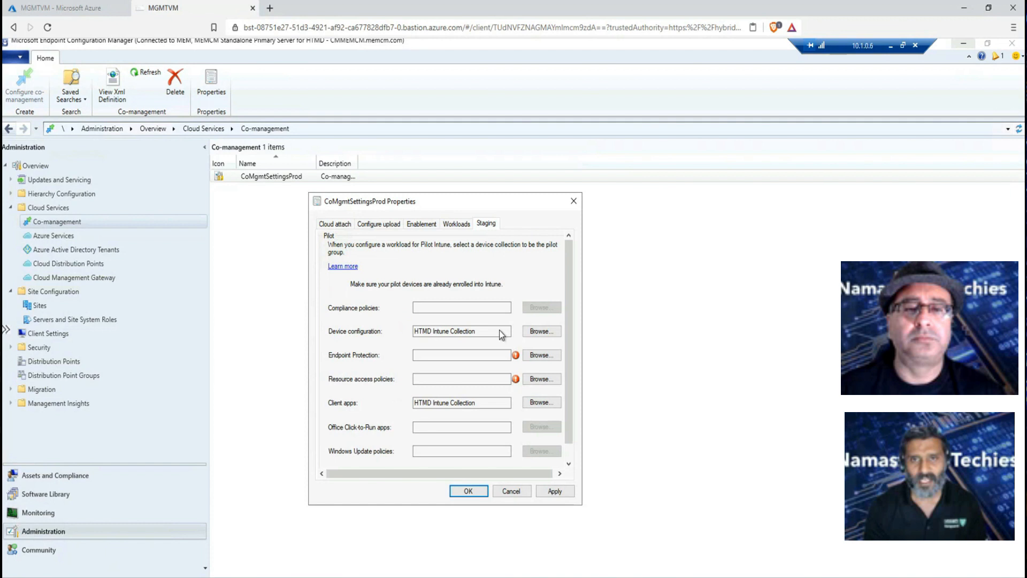
pyautogui.click(546, 356)
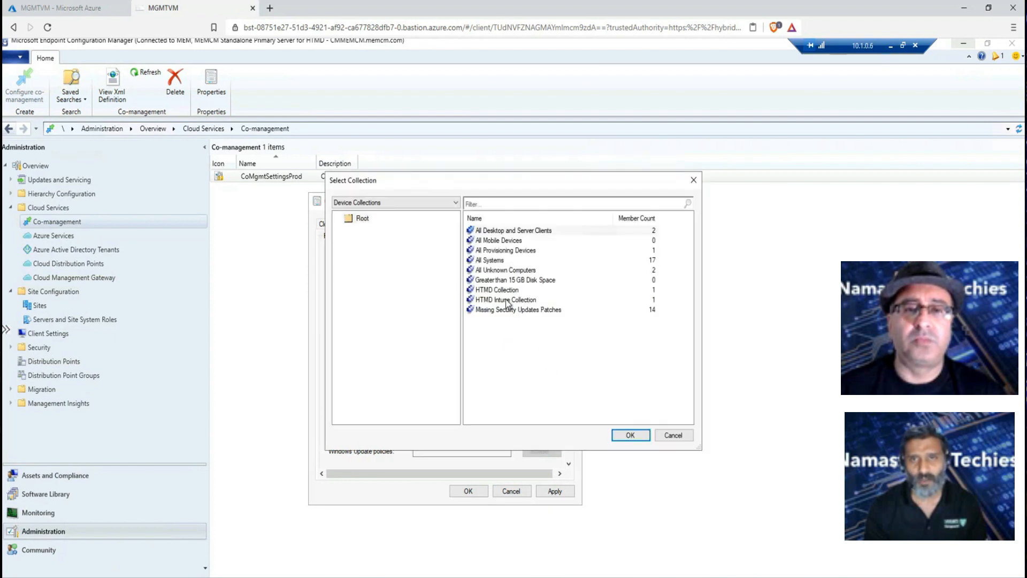
pyautogui.click(508, 300)
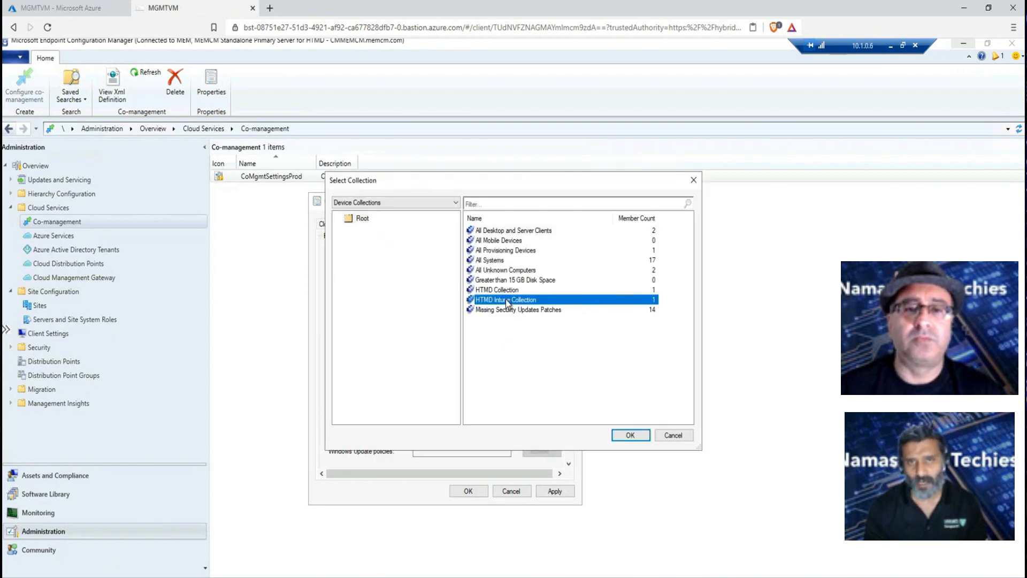
pyautogui.click(626, 436)
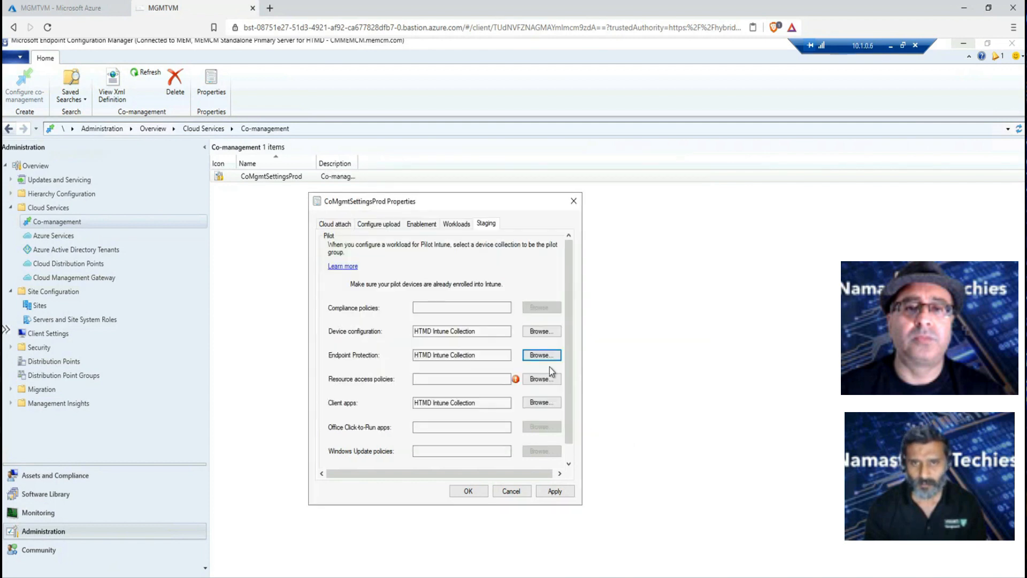
# Assign HTMD Collection as the pilot group for Resource access policies and return to the Workloads settings
pyautogui.click(541, 379)
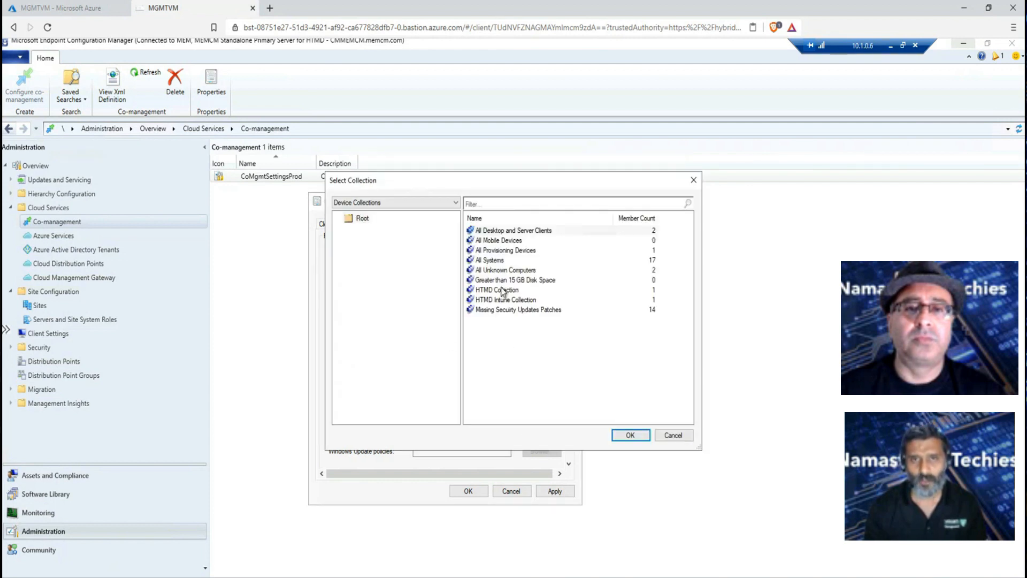
pyautogui.click(503, 290)
pyautogui.click(630, 435)
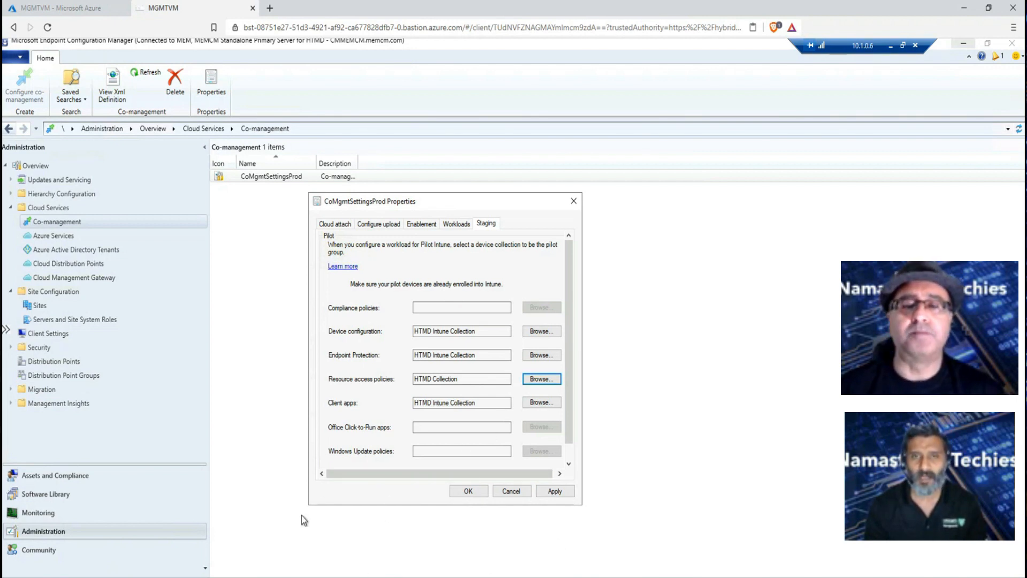
pyautogui.click(454, 223)
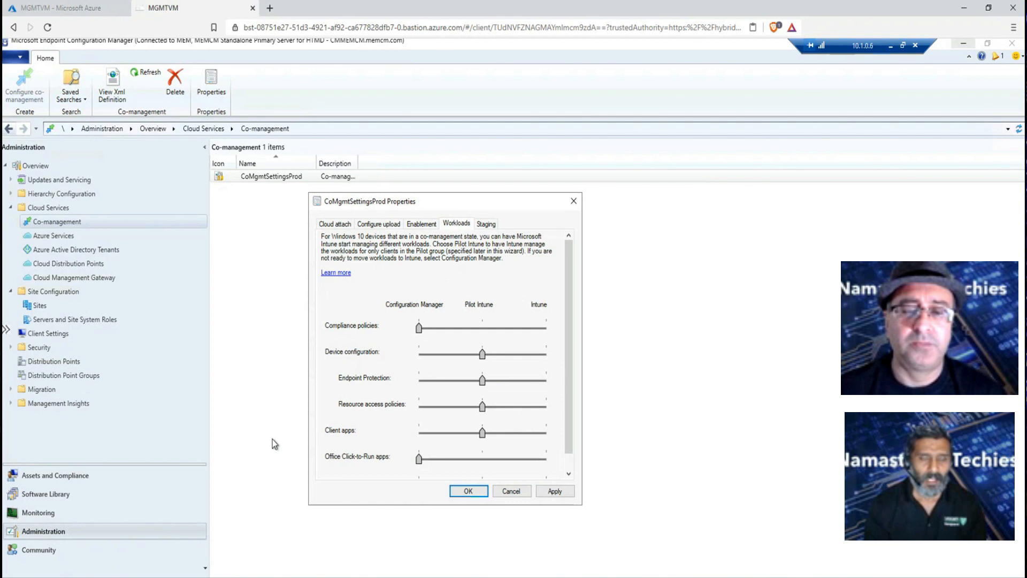
# Show all devices under Assets and Compliance and select the device Prod-Win20
pyautogui.click(73, 478)
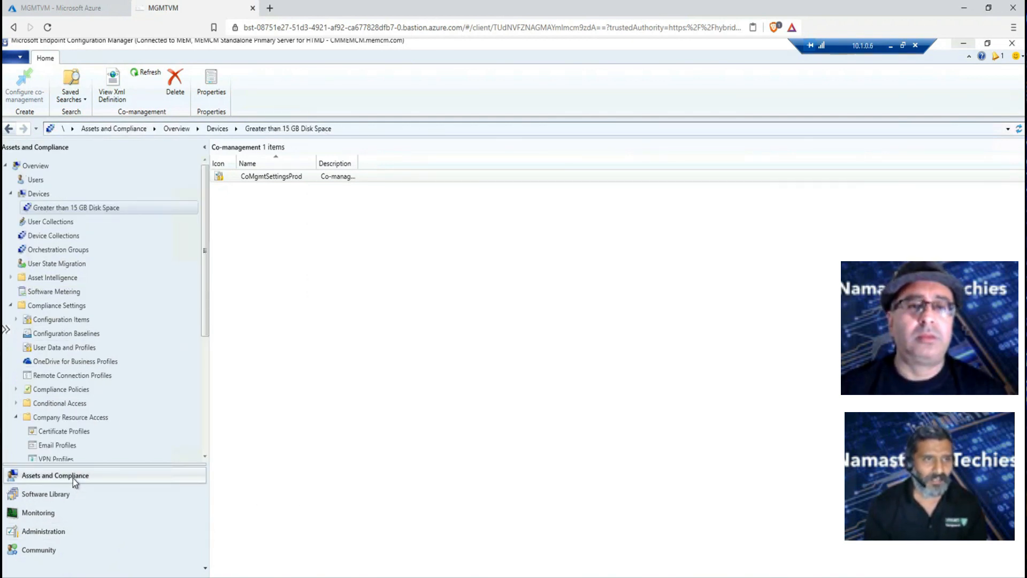
pyautogui.click(79, 207)
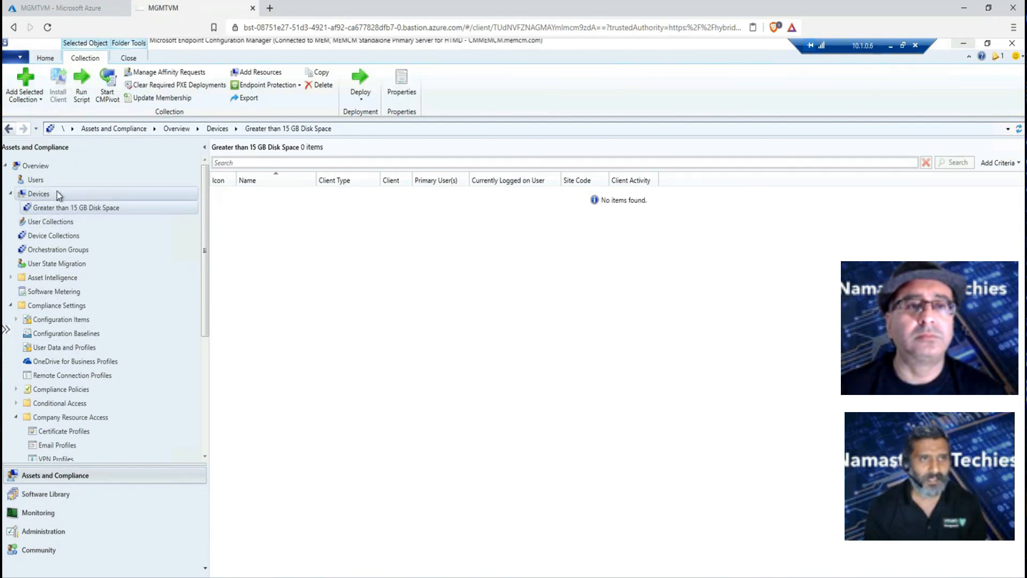
pyautogui.click(57, 192)
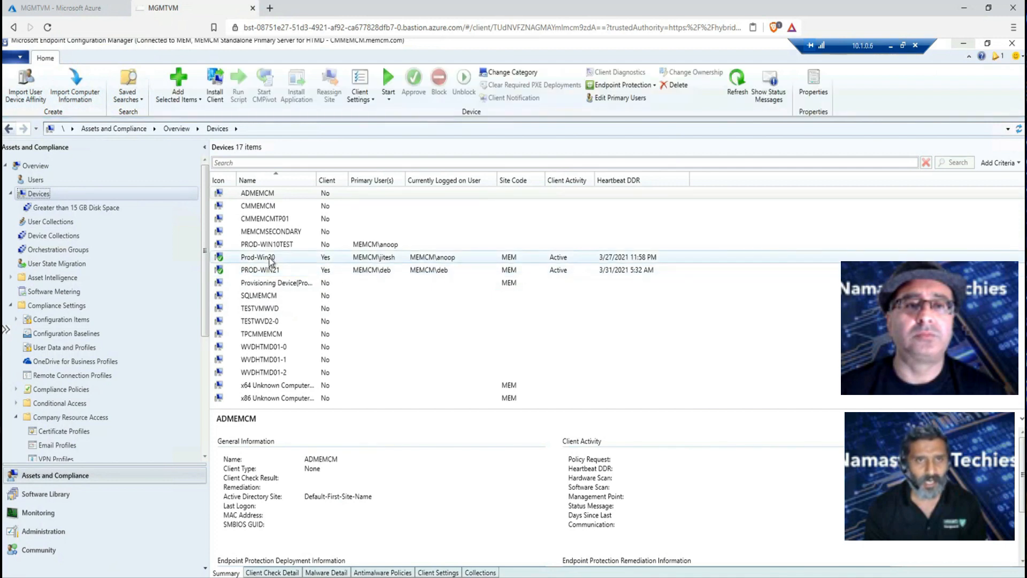
pyautogui.click(272, 259)
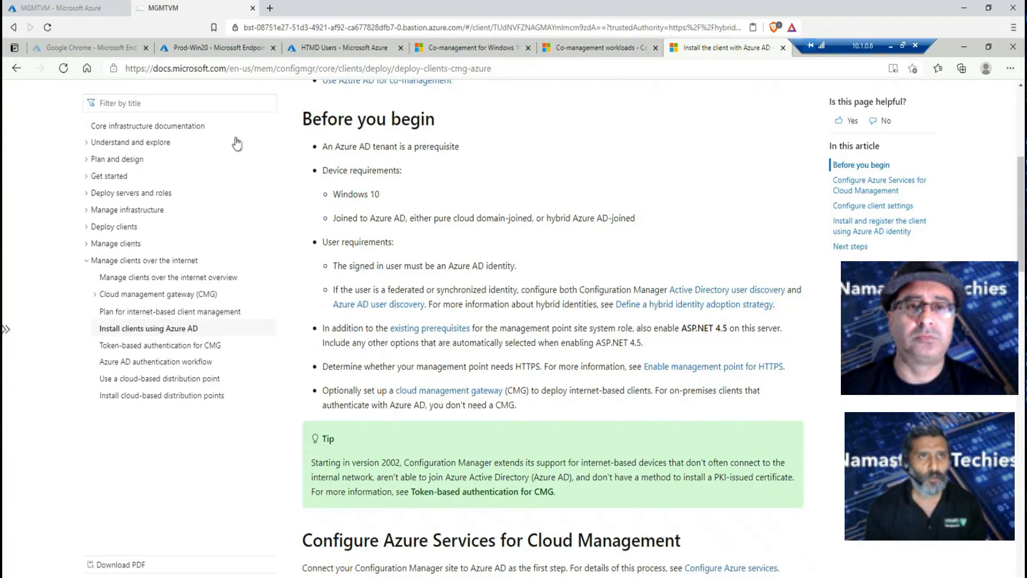
# Switch to the Microsoft Endpoint Manager admin center and view the overview of Prod-Win20
pyautogui.click(213, 52)
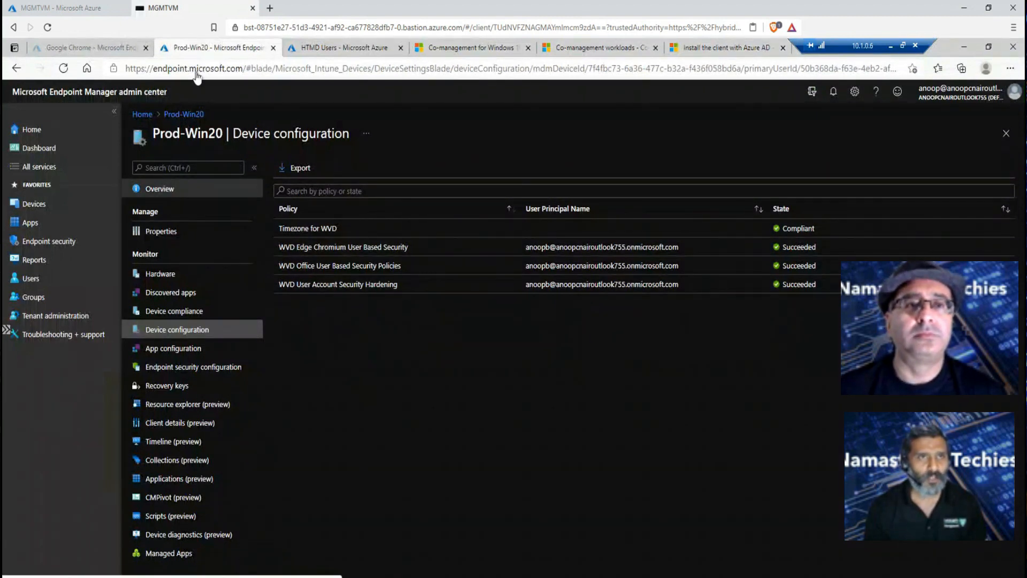
pyautogui.click(165, 195)
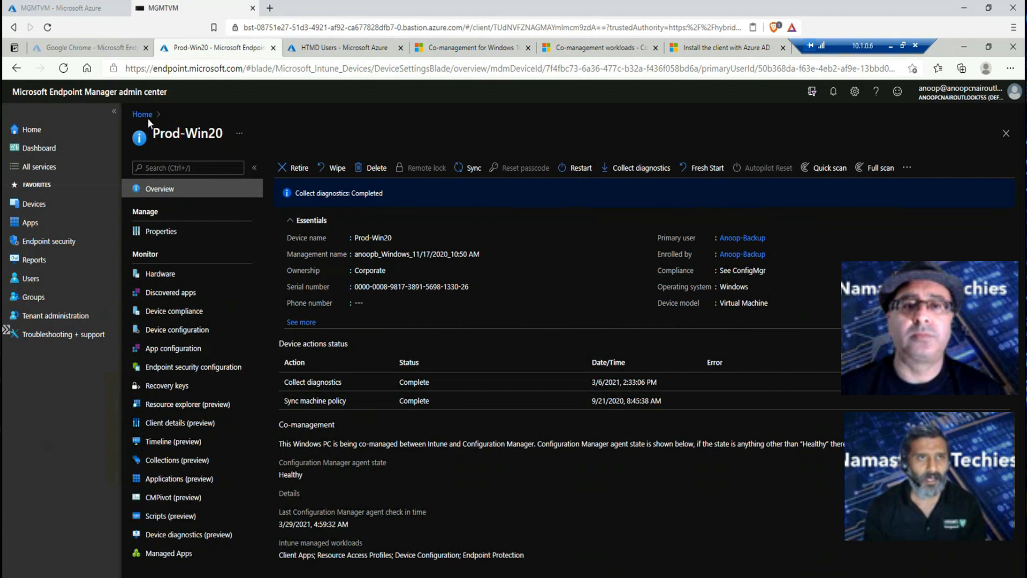
# List the Windows devices in the admin center to see what each one is managed by
pyautogui.click(43, 206)
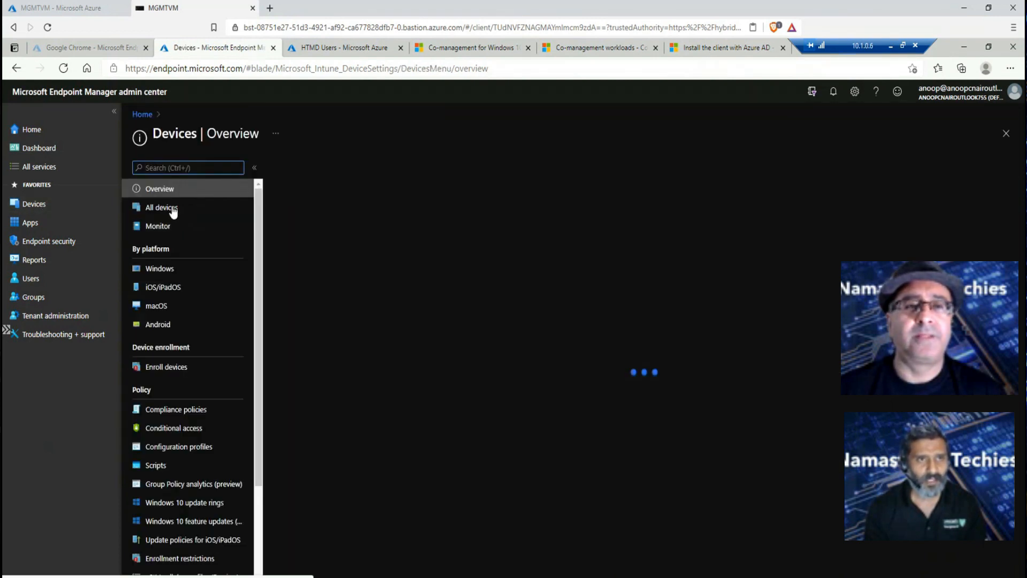
pyautogui.click(173, 208)
pyautogui.click(172, 269)
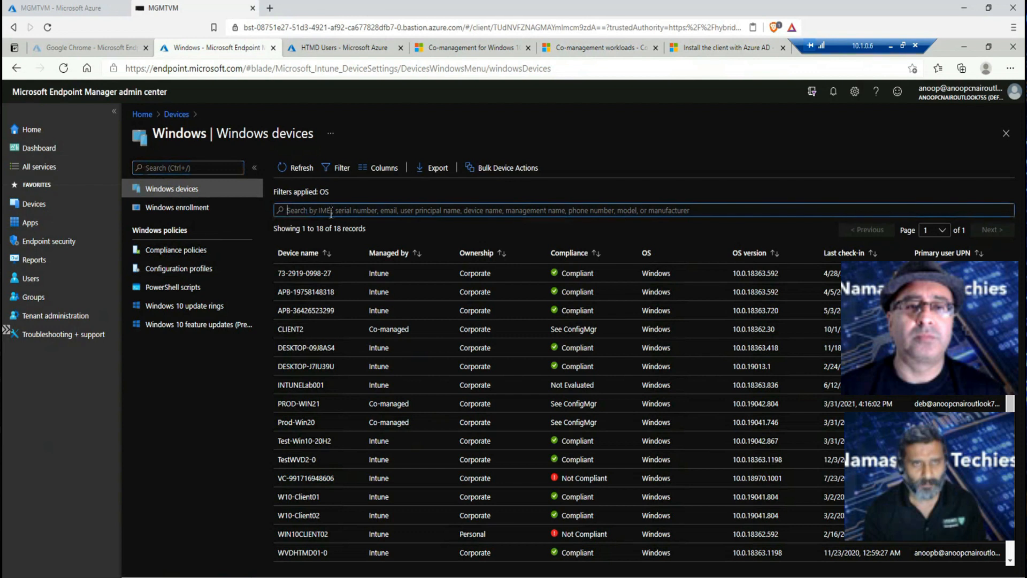
# Search the Windows devices for prod-wi and view the overview of Prod-Win20
pyautogui.write('p')
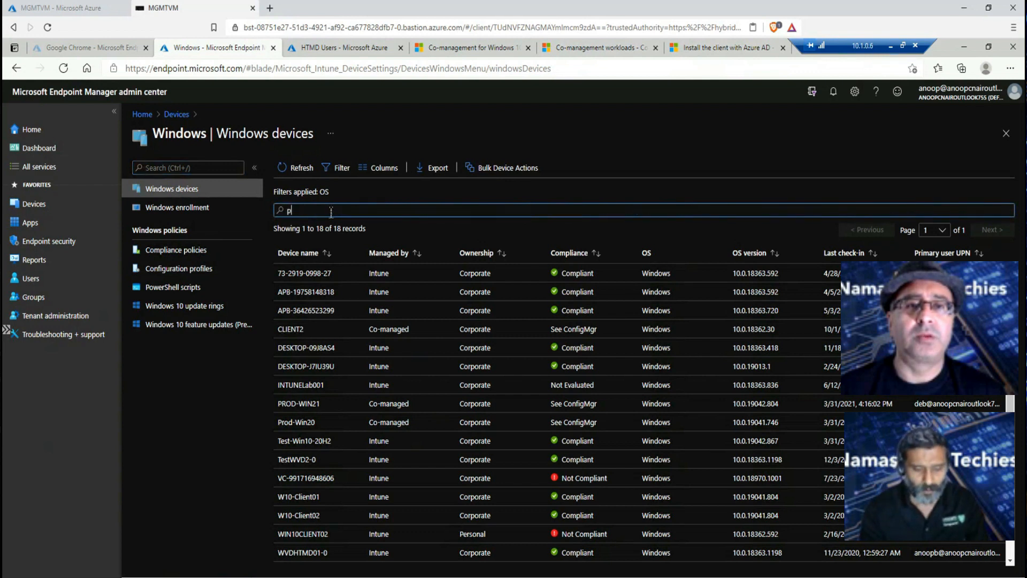
pyautogui.write('rod-wi')
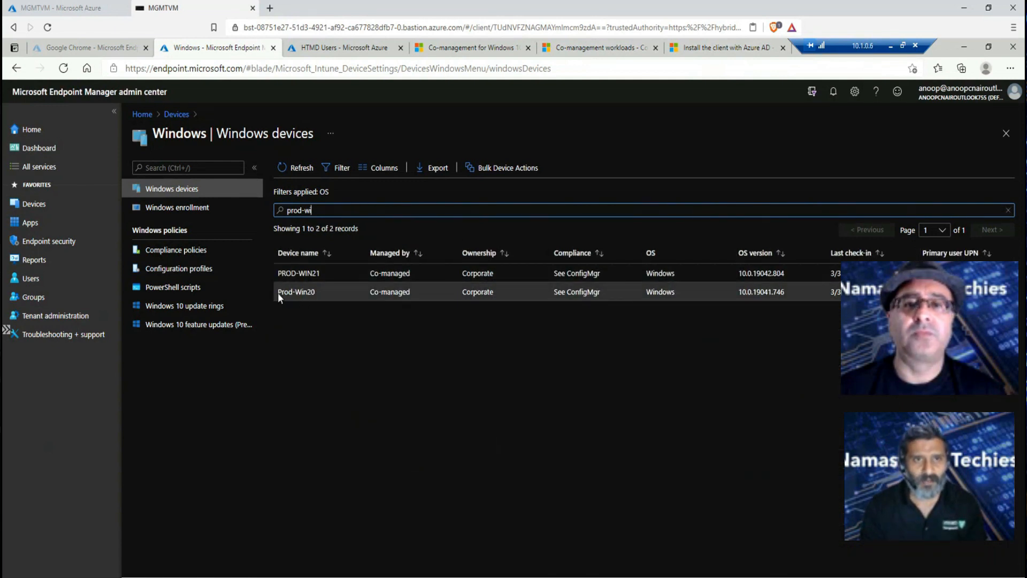
pyautogui.click(299, 292)
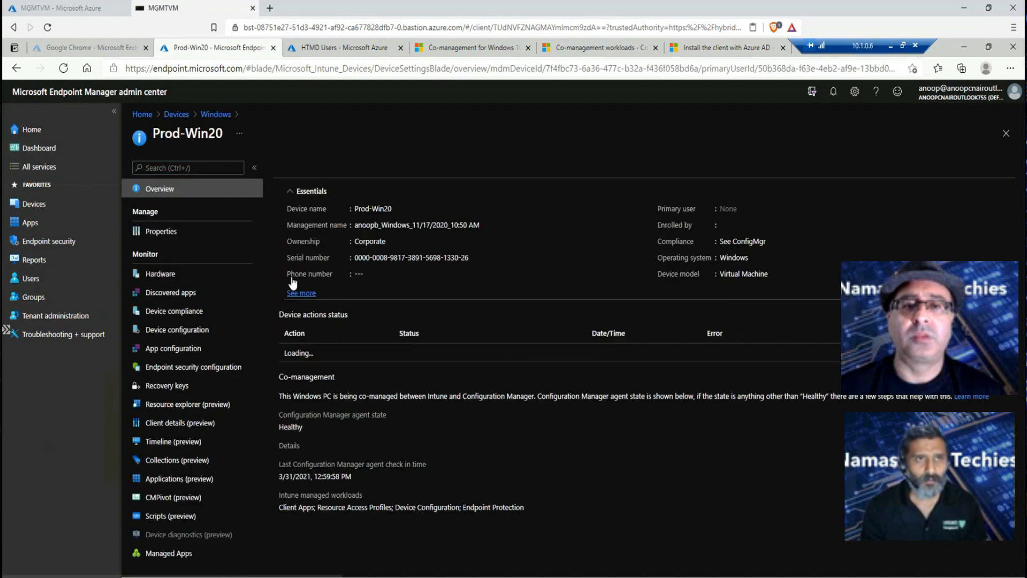
# Return to the filtered Windows devices, reopen Prod-Win20 and show its device configuration policies
pyautogui.click(210, 115)
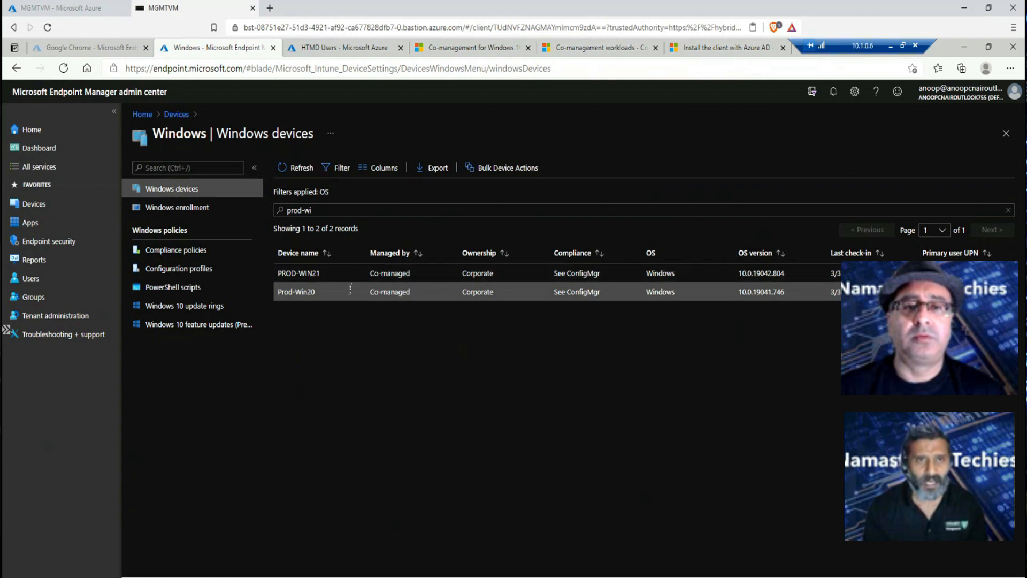
pyautogui.click(304, 292)
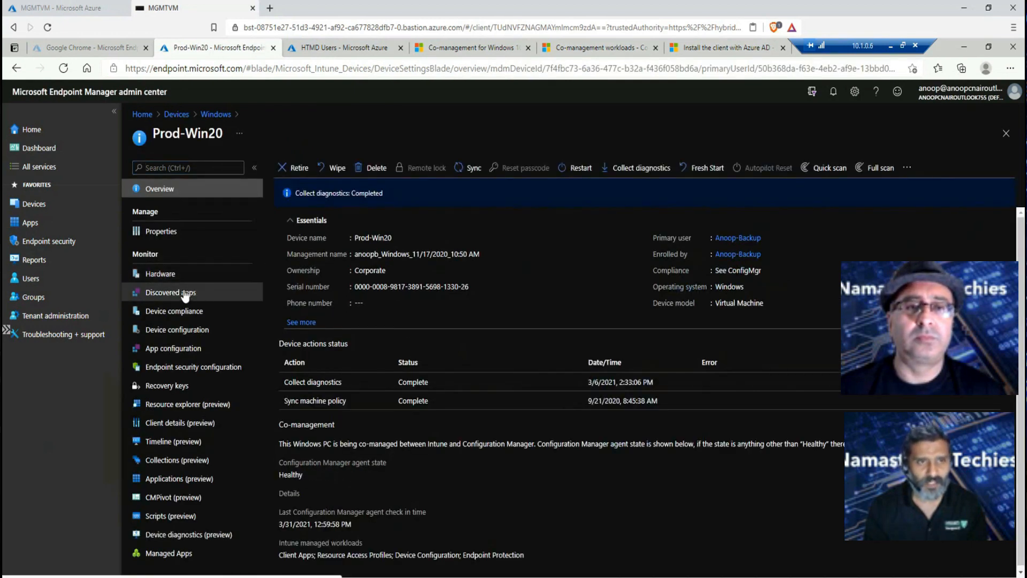
pyautogui.click(186, 331)
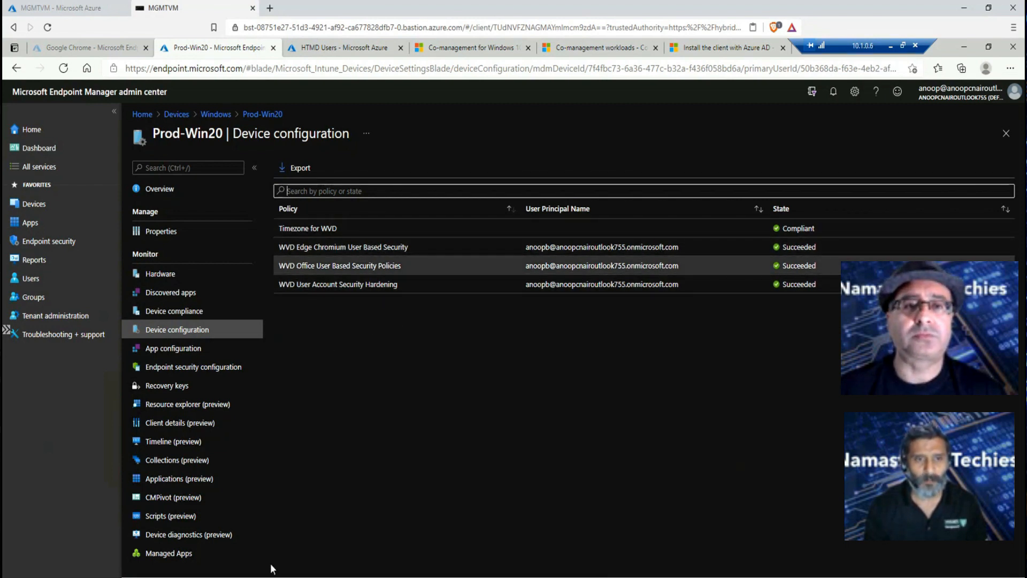
# Set the Device configuration workload to Pilot Intune in the CoMgmtSettingsProd properties
pyautogui.click(276, 577)
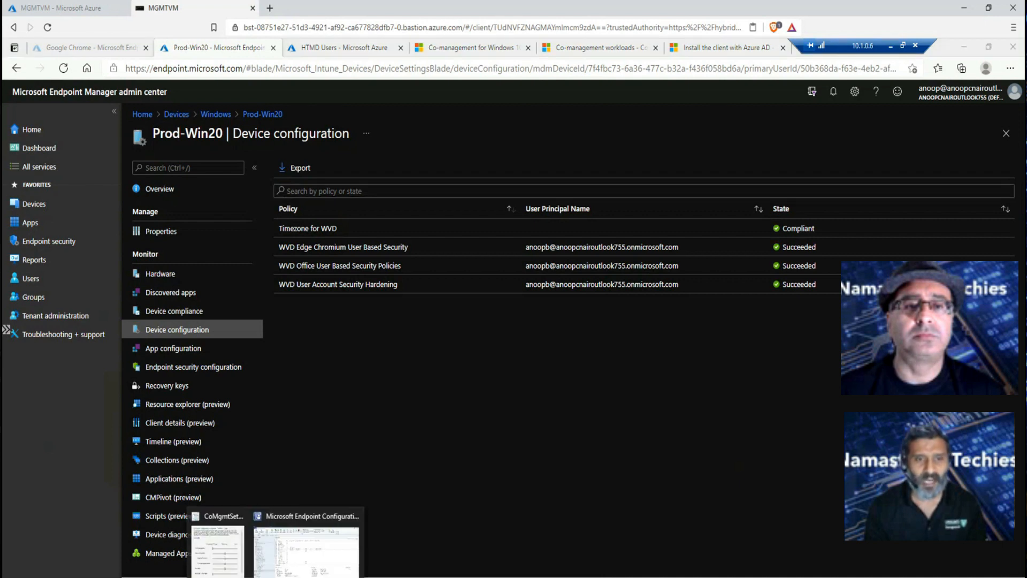
pyautogui.click(218, 551)
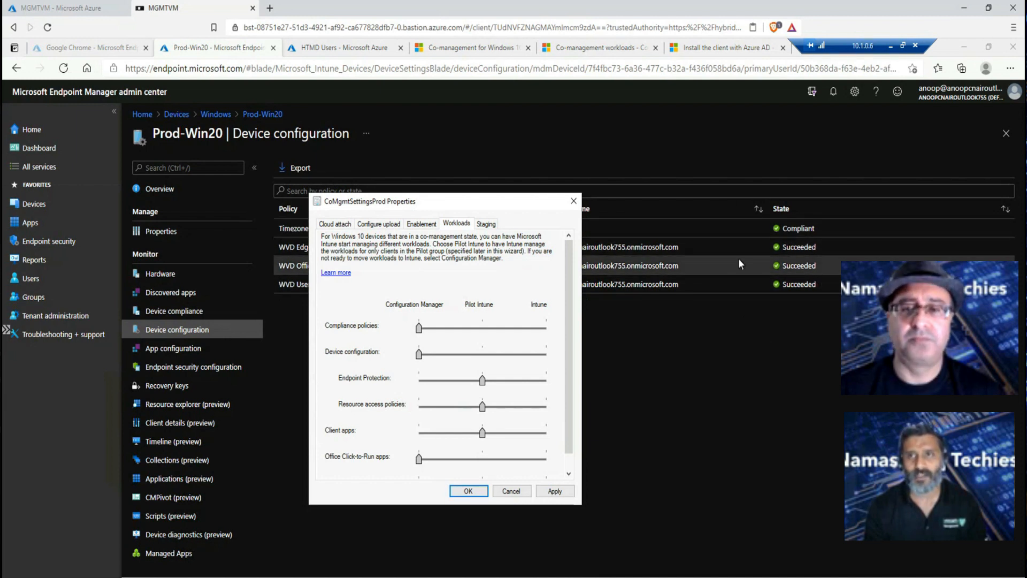
pyautogui.click(437, 352)
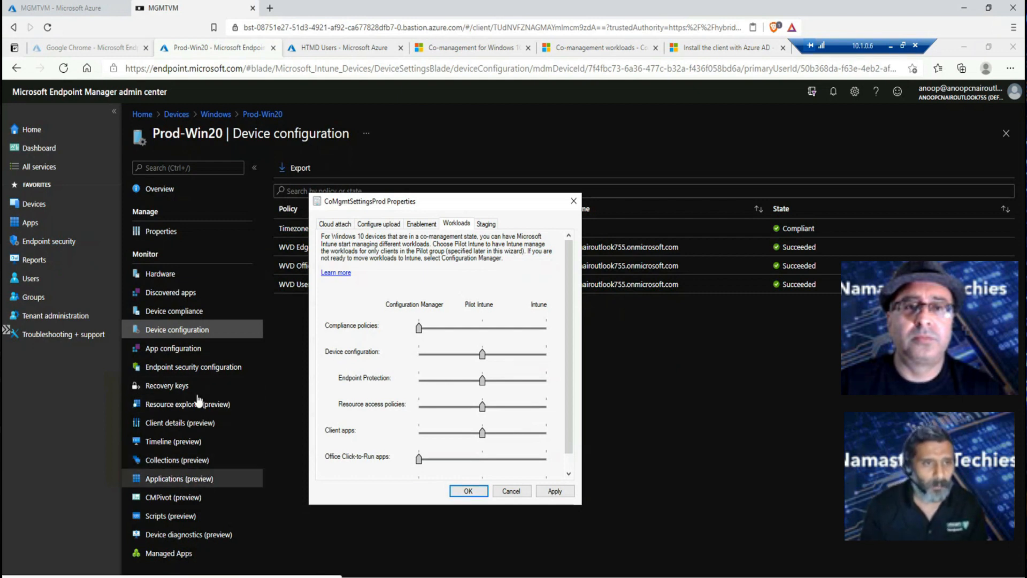
# View the managed apps of Prod-Win20 in the admin center and return to the Client apps workload in the CoMgmtSettingsProd properties
pyautogui.click(200, 480)
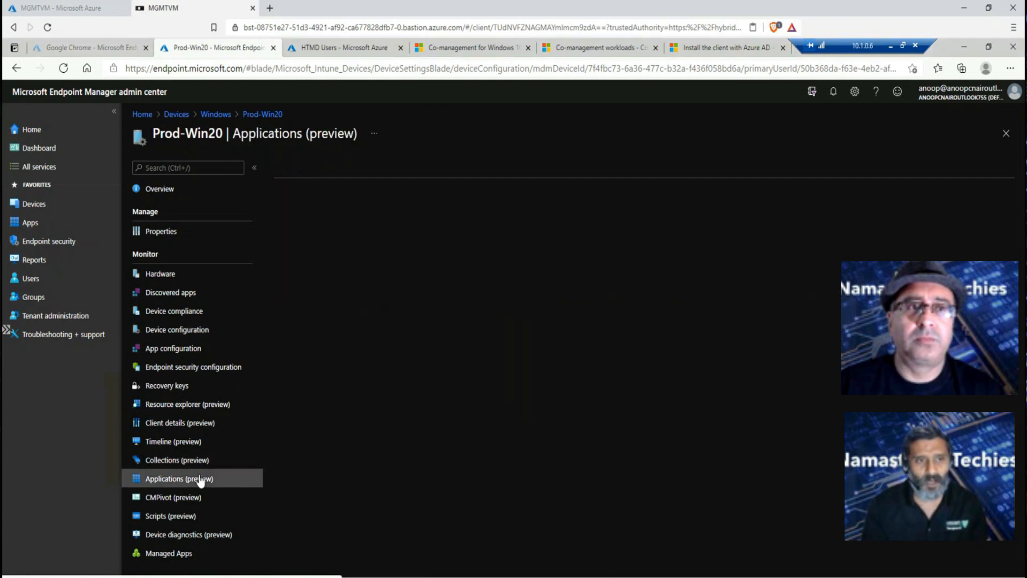
pyautogui.click(181, 555)
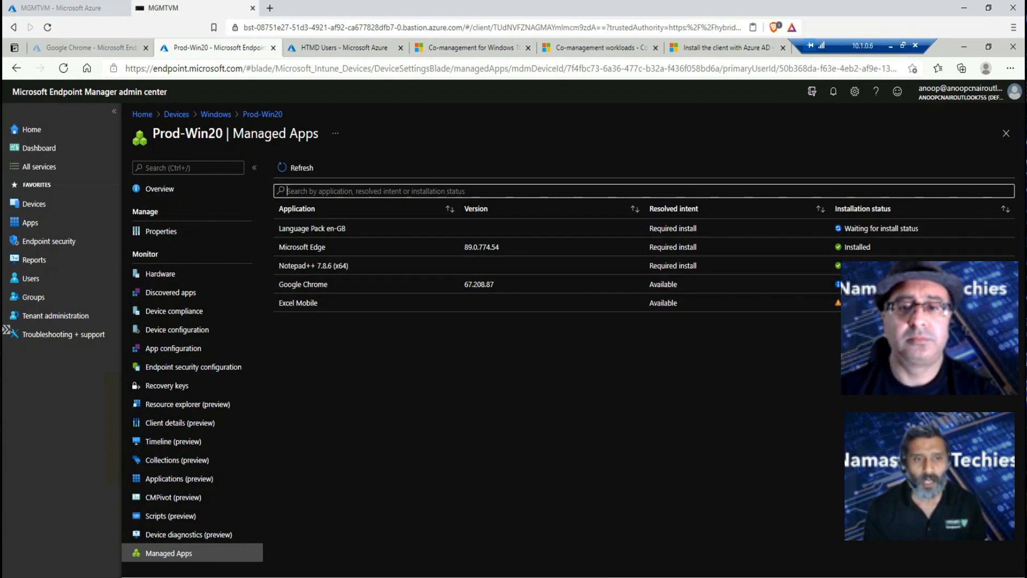
pyautogui.click(307, 575)
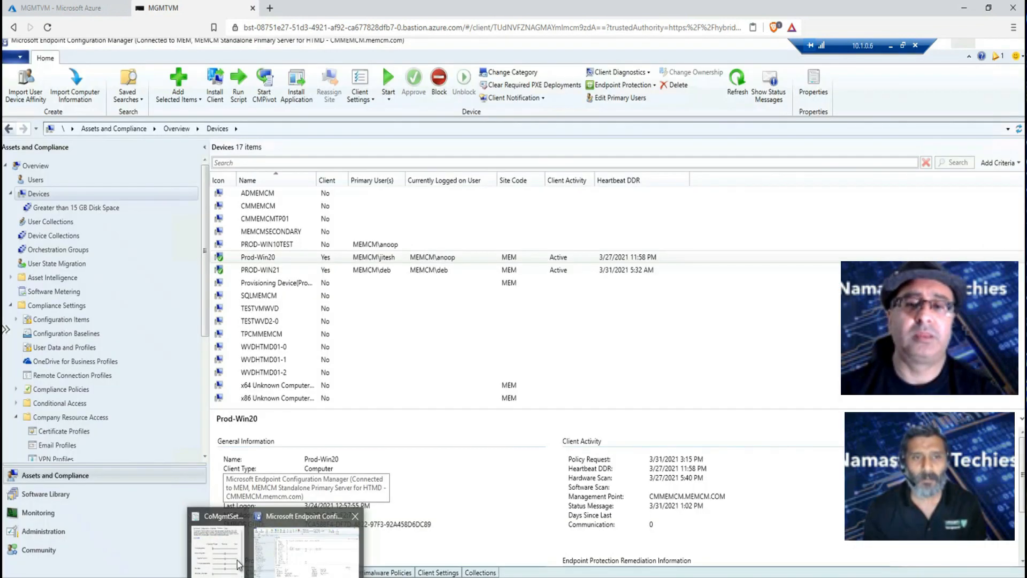
pyautogui.click(239, 562)
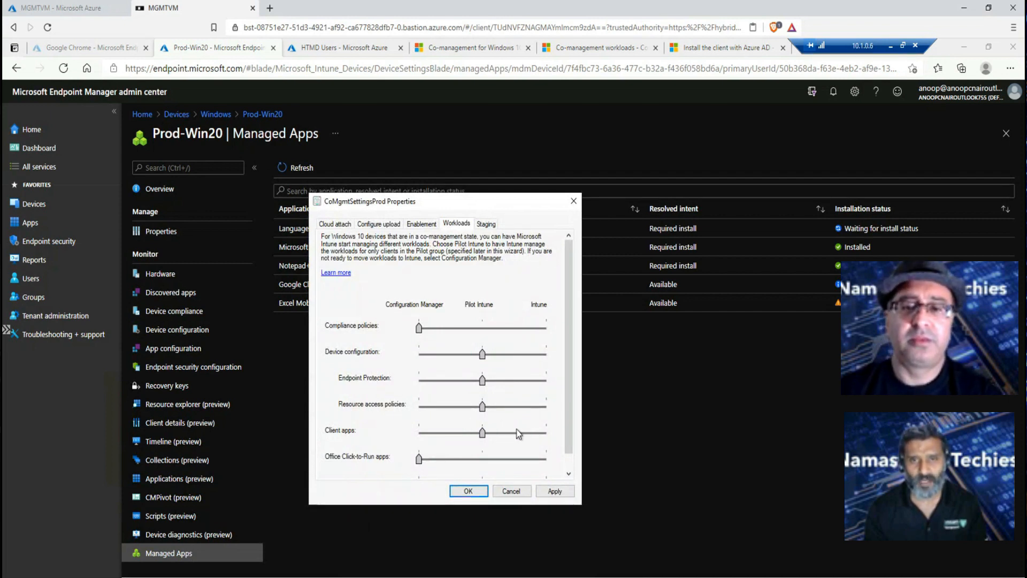
pyautogui.click(421, 434)
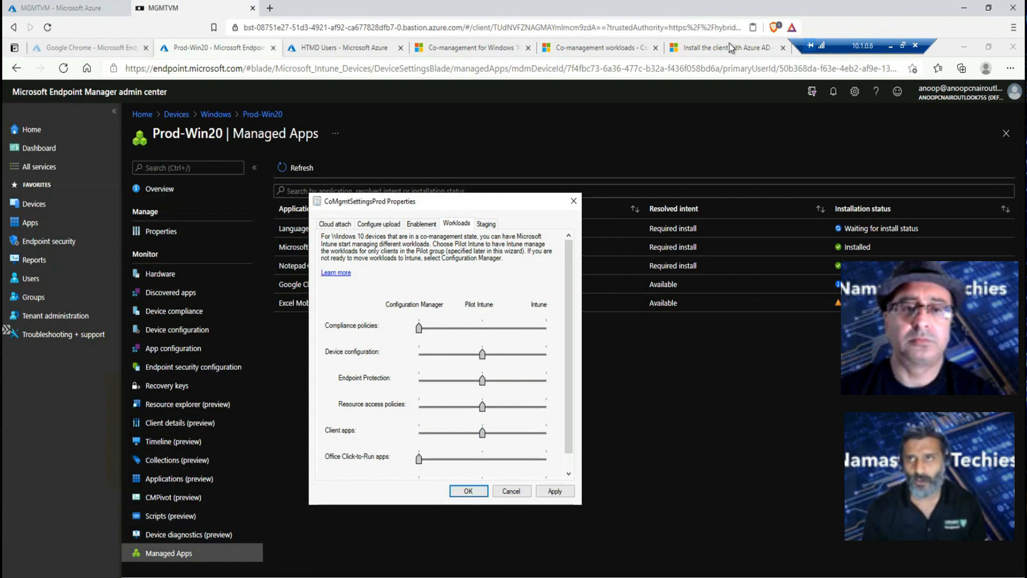
# Switch to the Prod Win10 remote session and move the Configuration Manager Properties window aside to view the client's co-management details
pyautogui.click(892, 48)
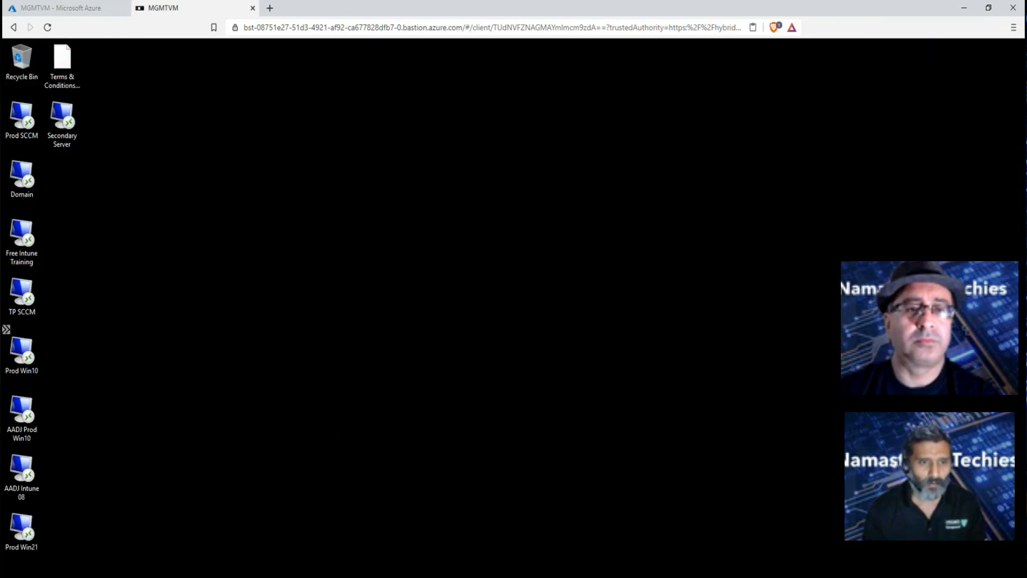
pyautogui.moveTo(172, 577)
pyautogui.click(245, 570)
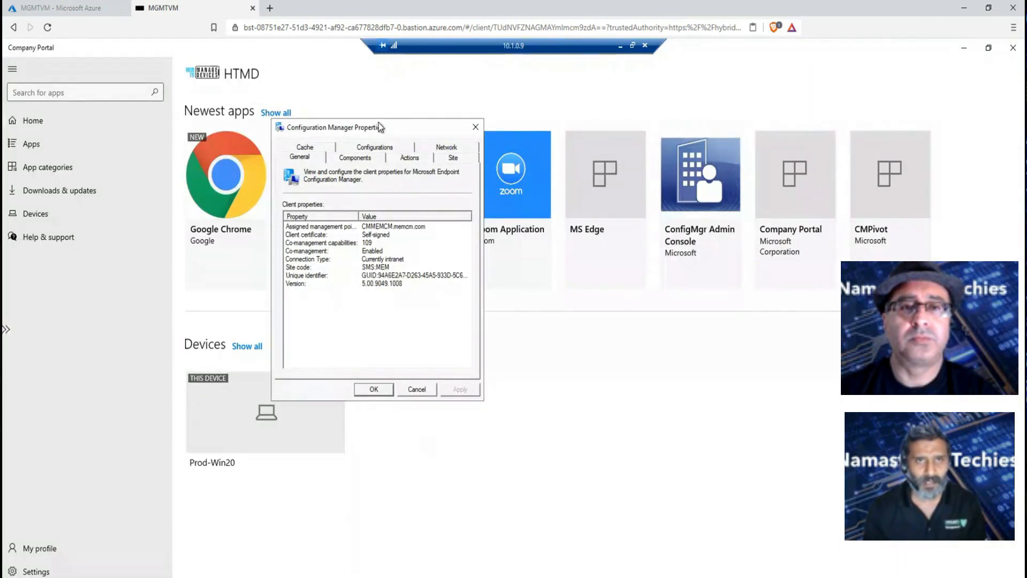
pyautogui.moveTo(325, 128); pyautogui.dragTo(263, 127)
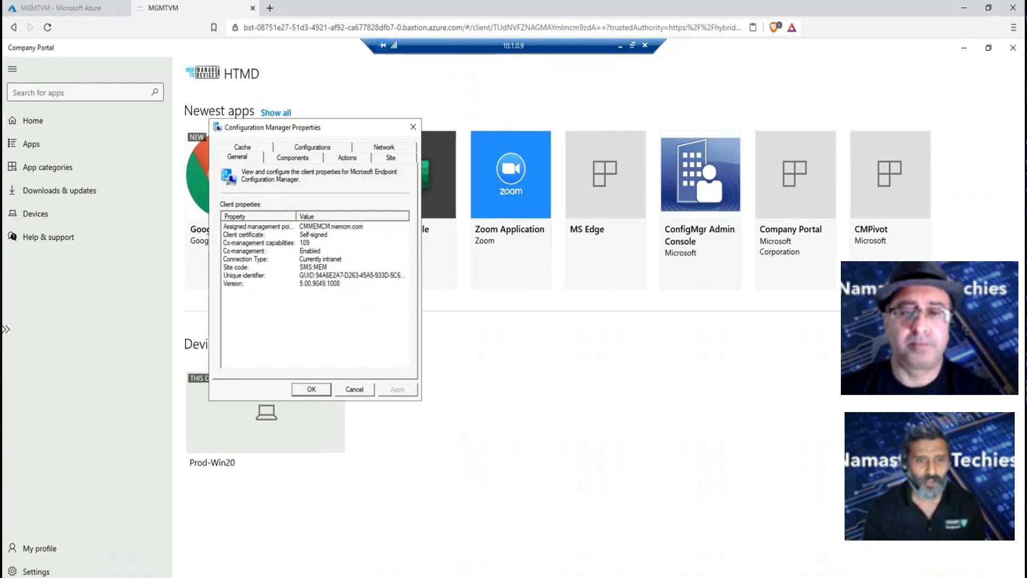
# Check the Configuration Manager client properties again, then switch to Software Center and list all its applications
pyautogui.click(387, 577)
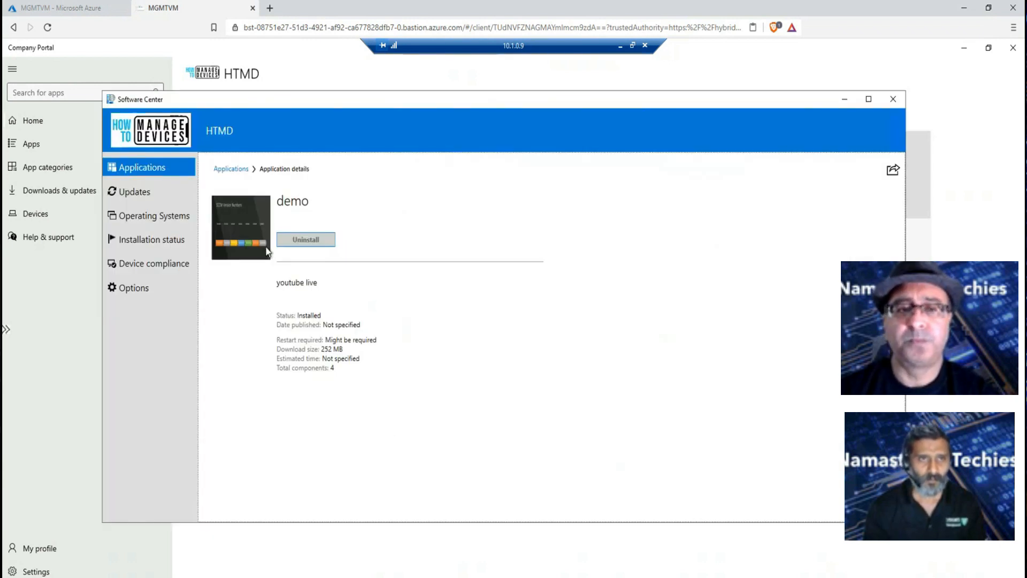
pyautogui.click(845, 99)
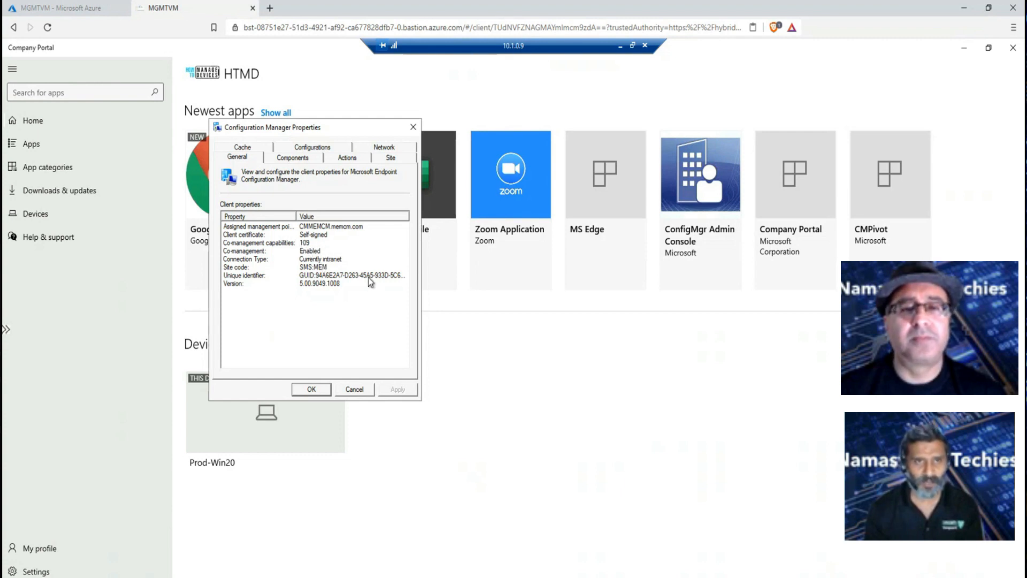
pyautogui.click(482, 432)
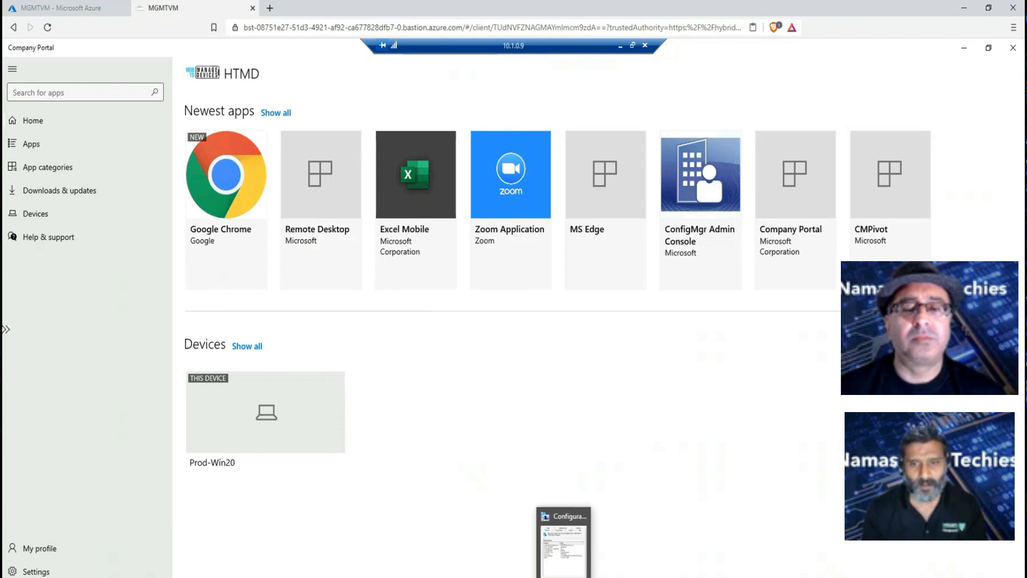
pyautogui.click(564, 577)
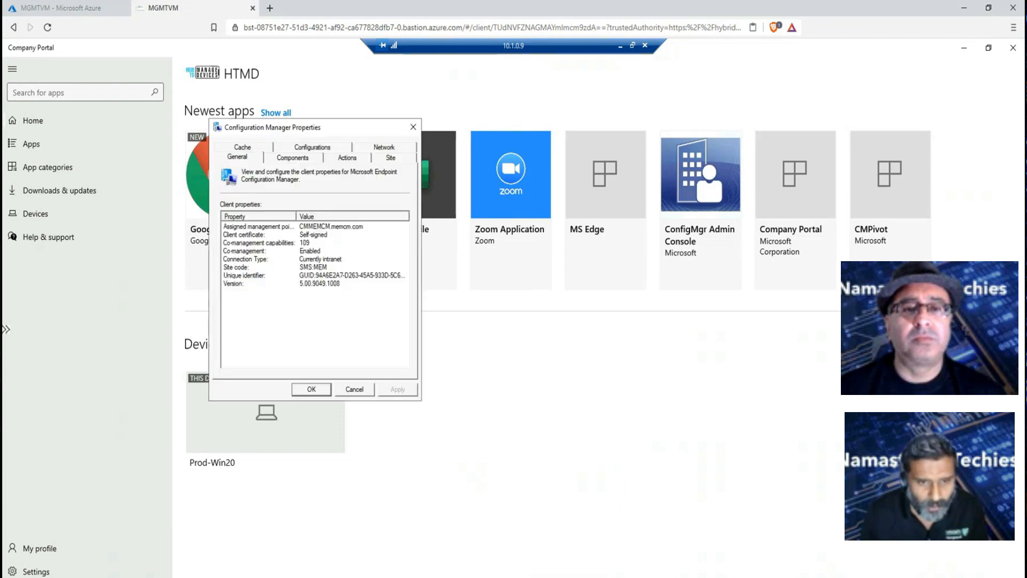
pyautogui.click(538, 577)
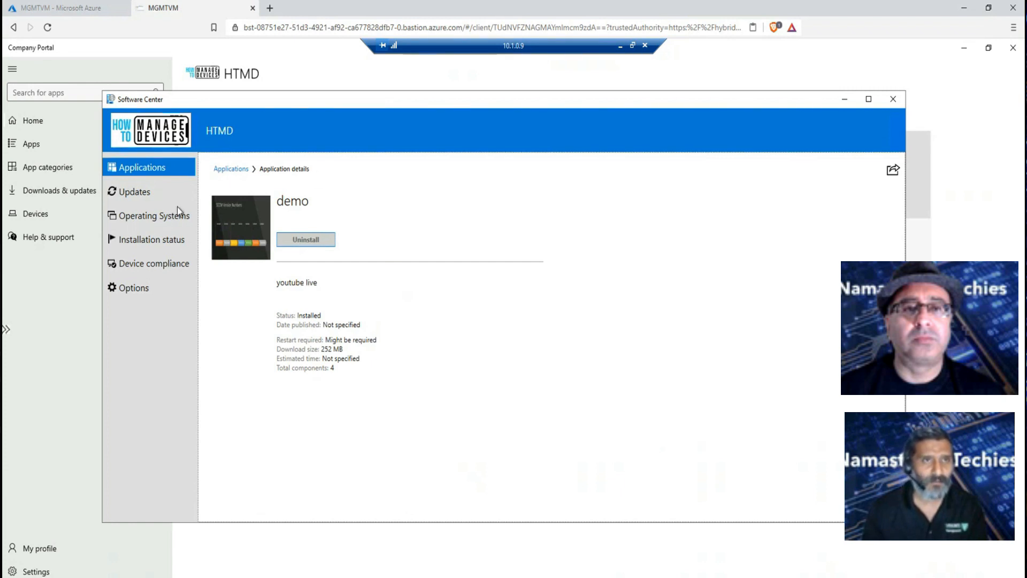
pyautogui.click(141, 170)
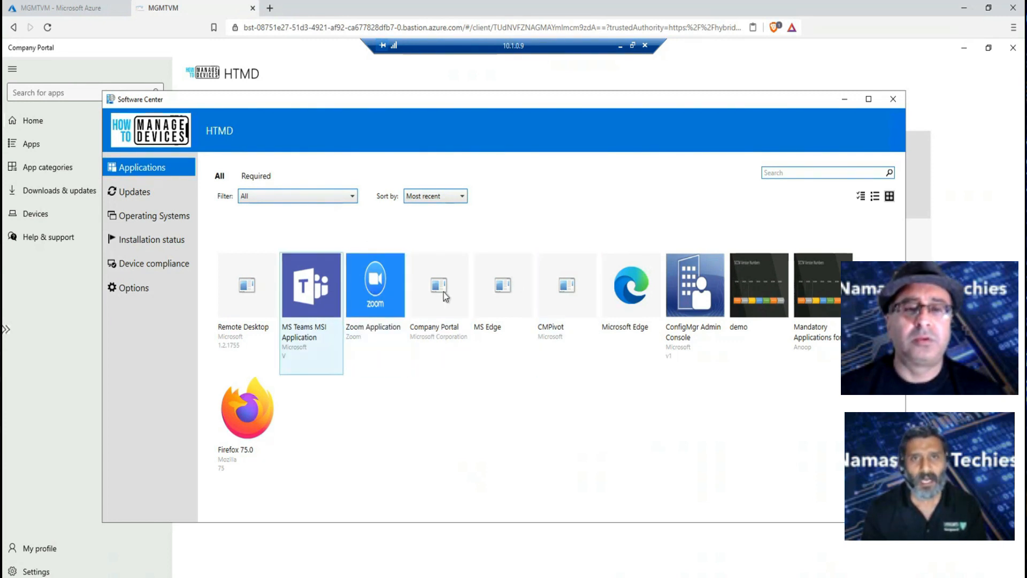
# Switch back to the Prod SCCM remote session and bring up the Configuration Manager console
pyautogui.click(621, 46)
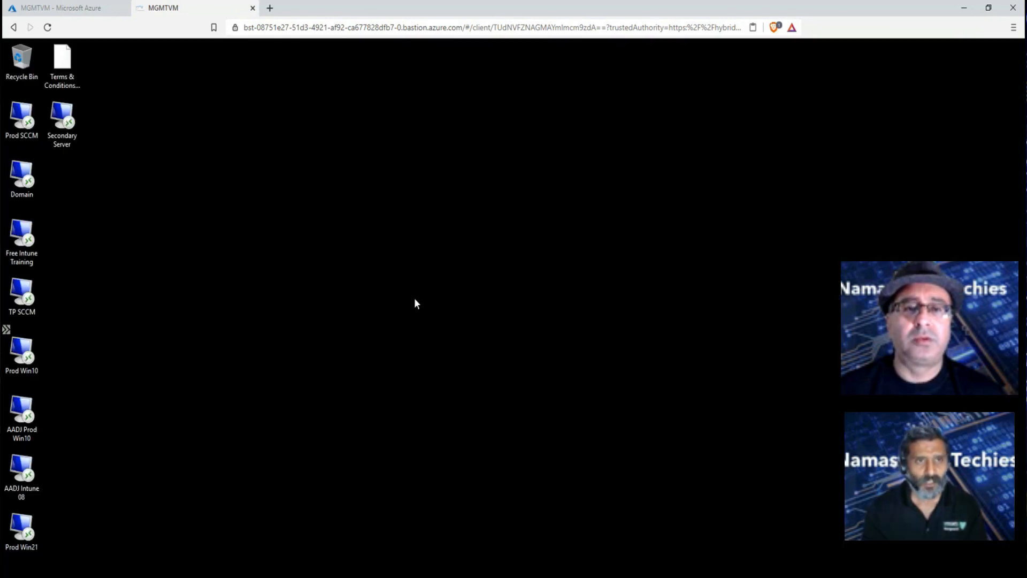
pyautogui.moveTo(160, 573)
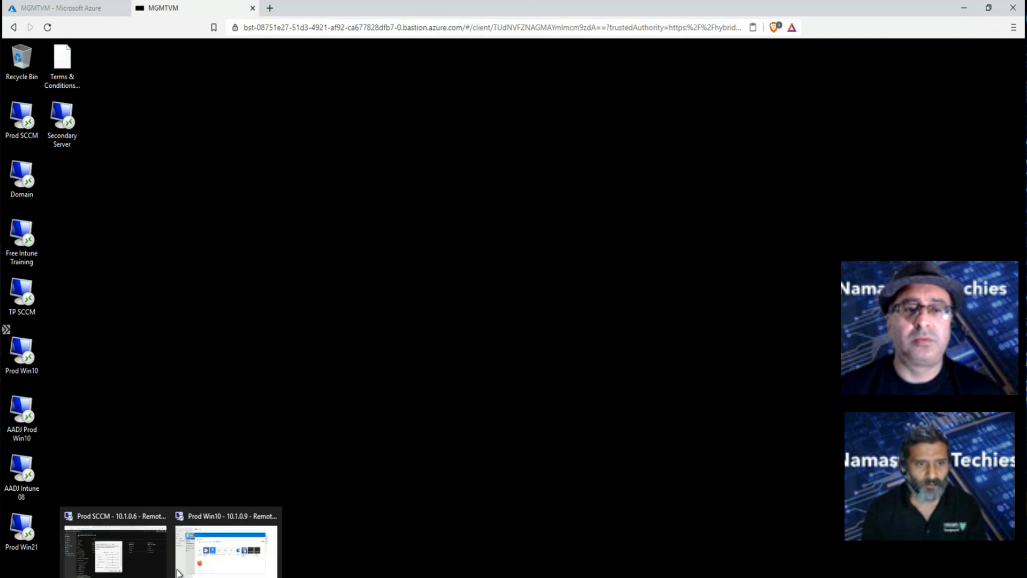
pyautogui.click(134, 551)
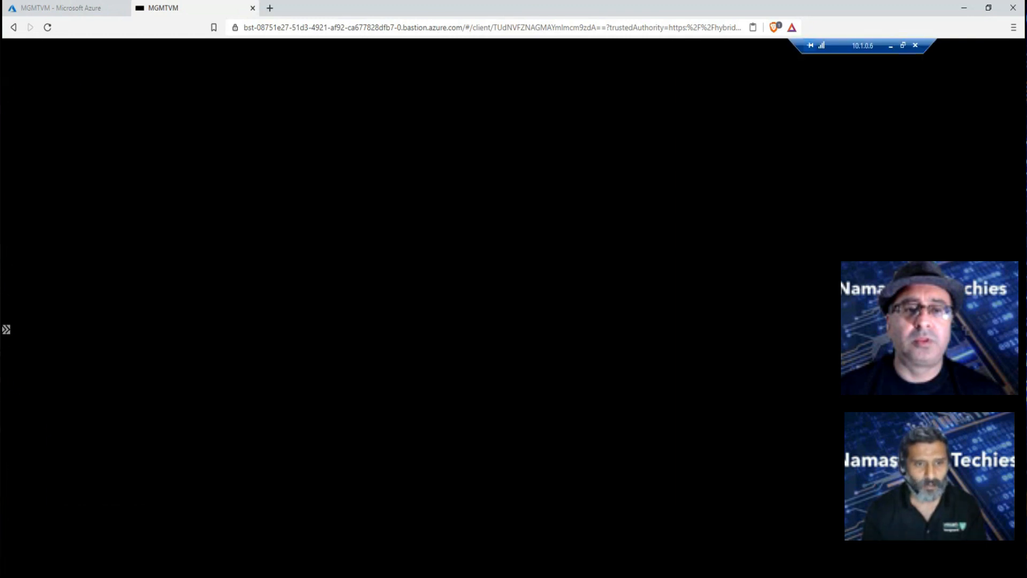
pyautogui.moveTo(268, 571)
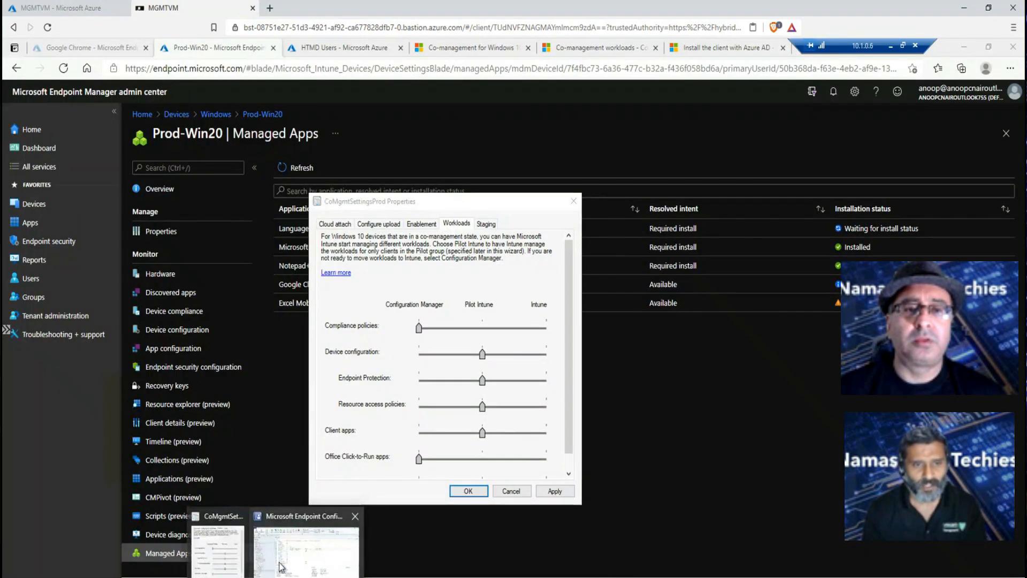
pyautogui.click(268, 570)
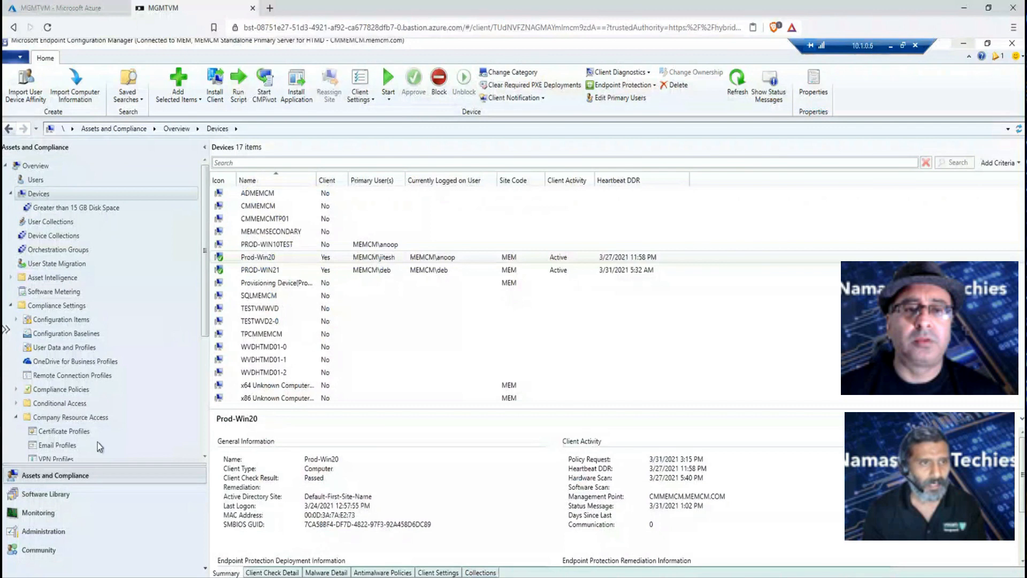
# Show the deployments of Zoom Application in the Software Library and select its HTMD User deployment
pyautogui.click(53, 498)
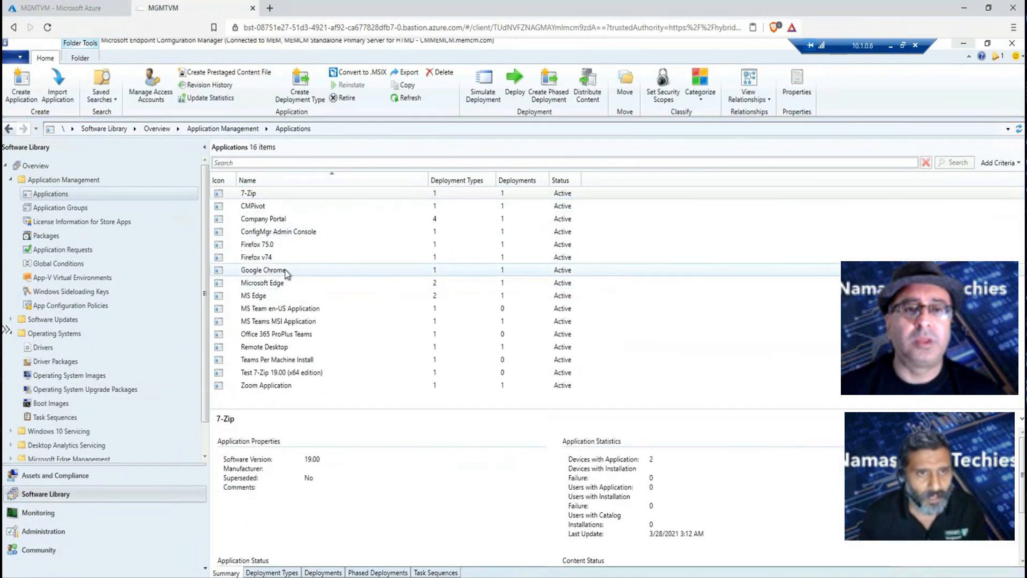
pyautogui.click(267, 385)
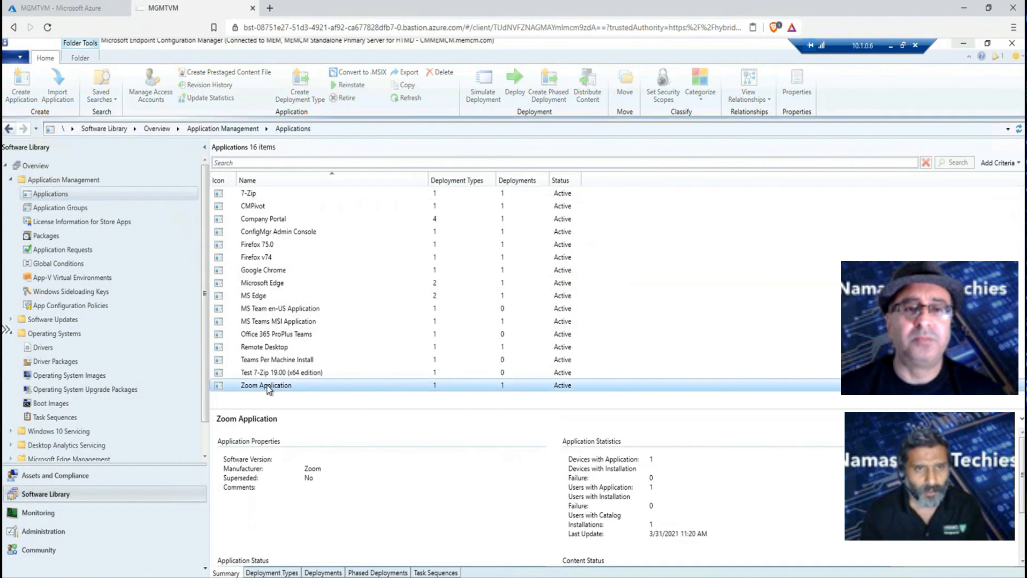
pyautogui.click(323, 572)
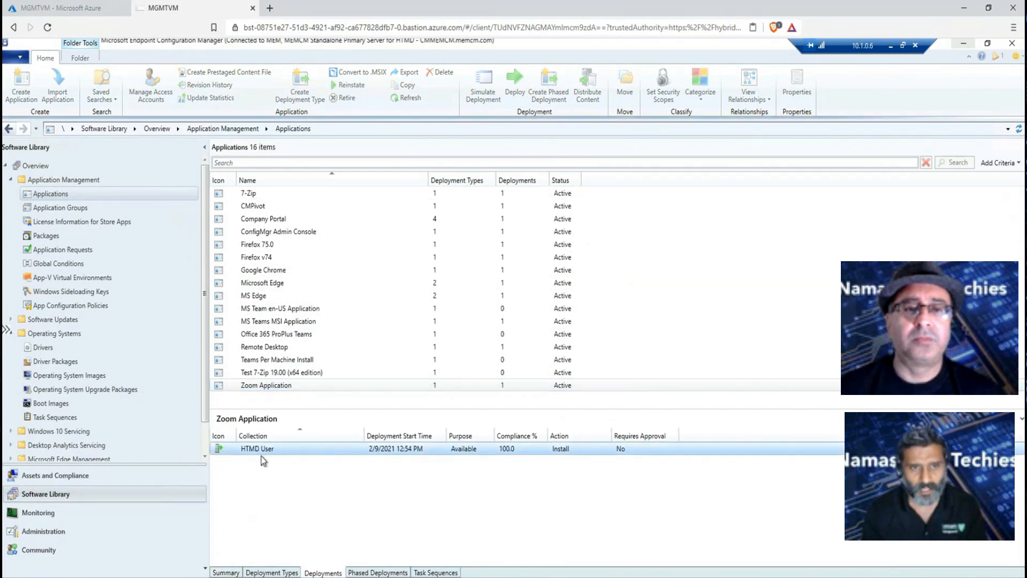
pyautogui.click(245, 454)
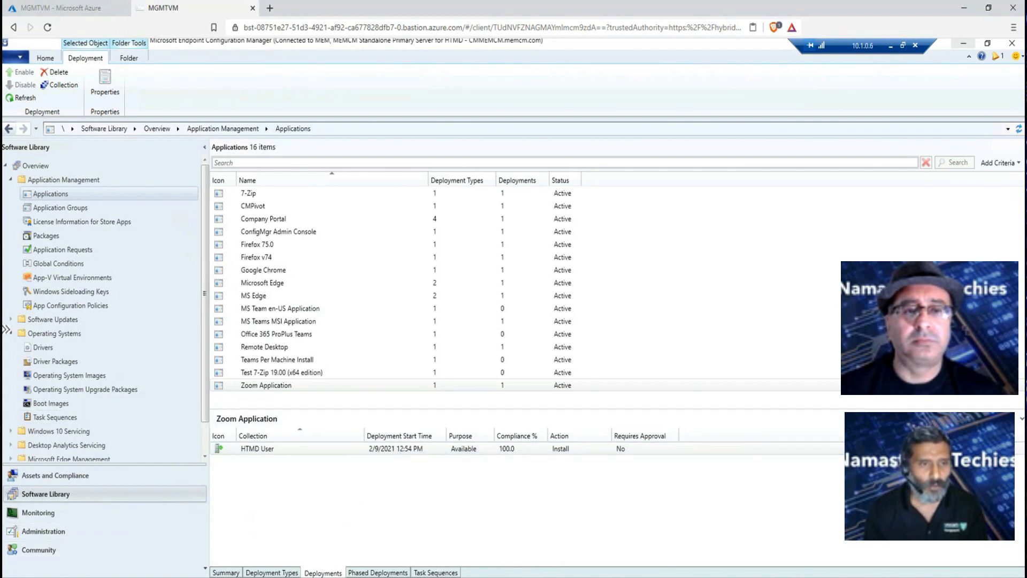
# Open the properties of the device Prod-Win20 under Assets and Compliance
pyautogui.click(55, 475)
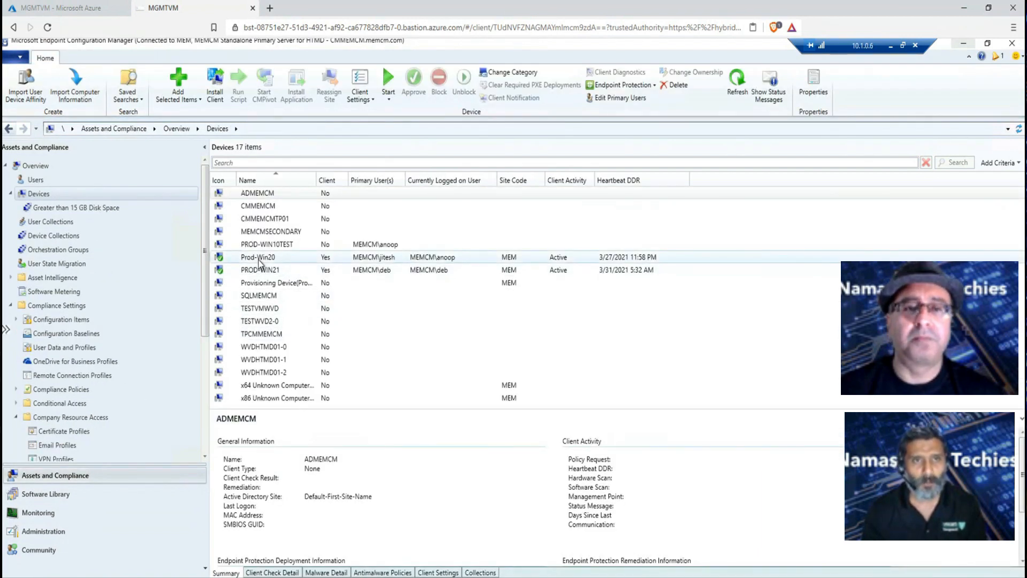
pyautogui.click(259, 262)
pyautogui.rightClick(259, 263)
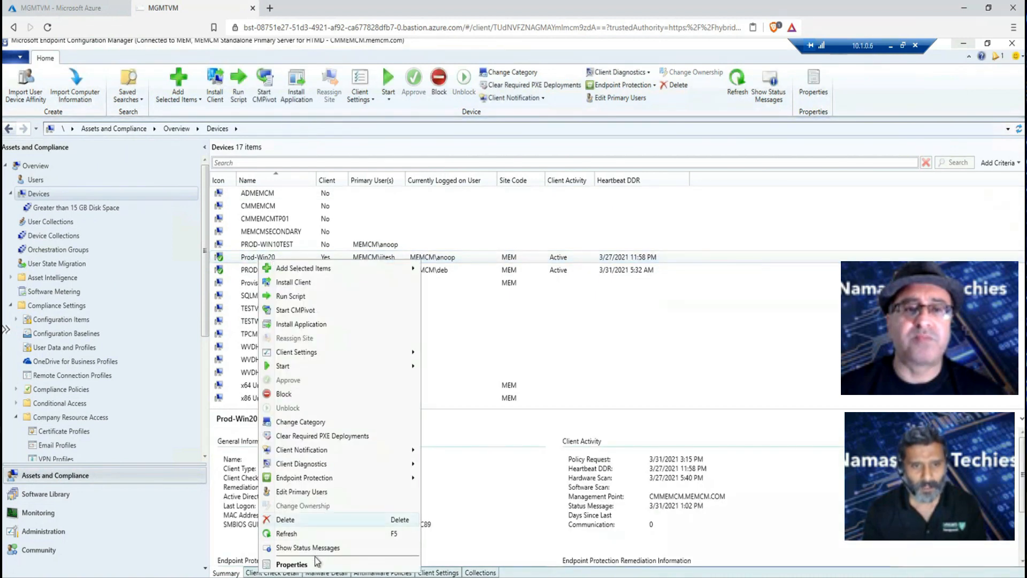
pyautogui.click(292, 564)
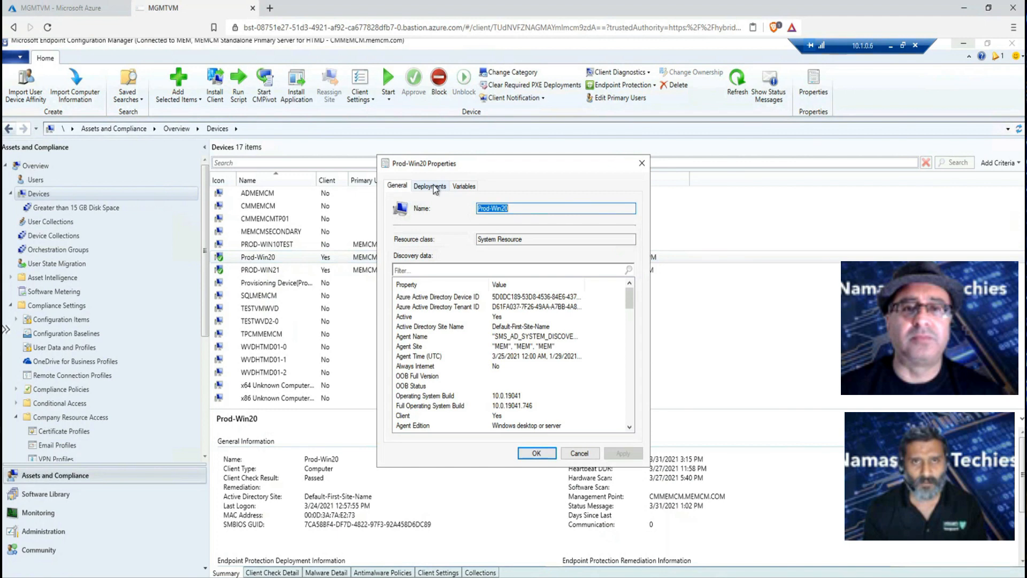
# Review the deployments targeting Prod-Win20, including M365ASettings, 7-Zip, Microsoft Edge and Firefox 75.0
pyautogui.click(439, 186)
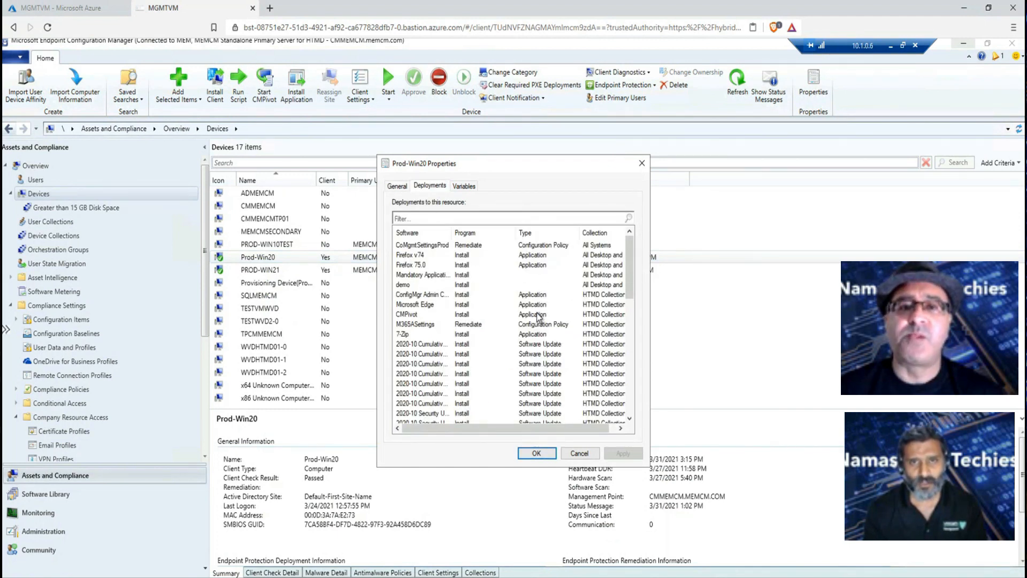
pyautogui.click(533, 325)
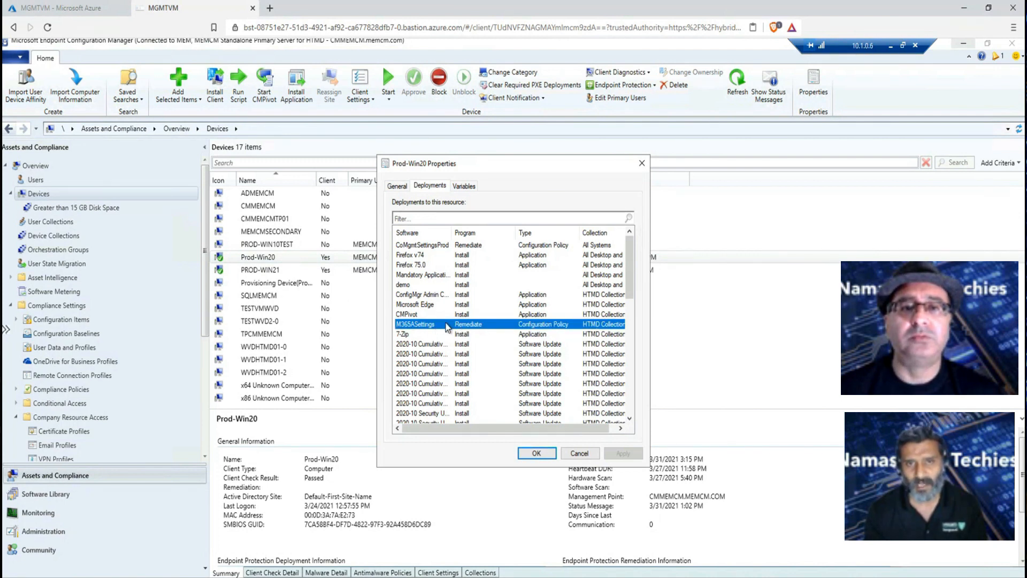
pyautogui.click(527, 336)
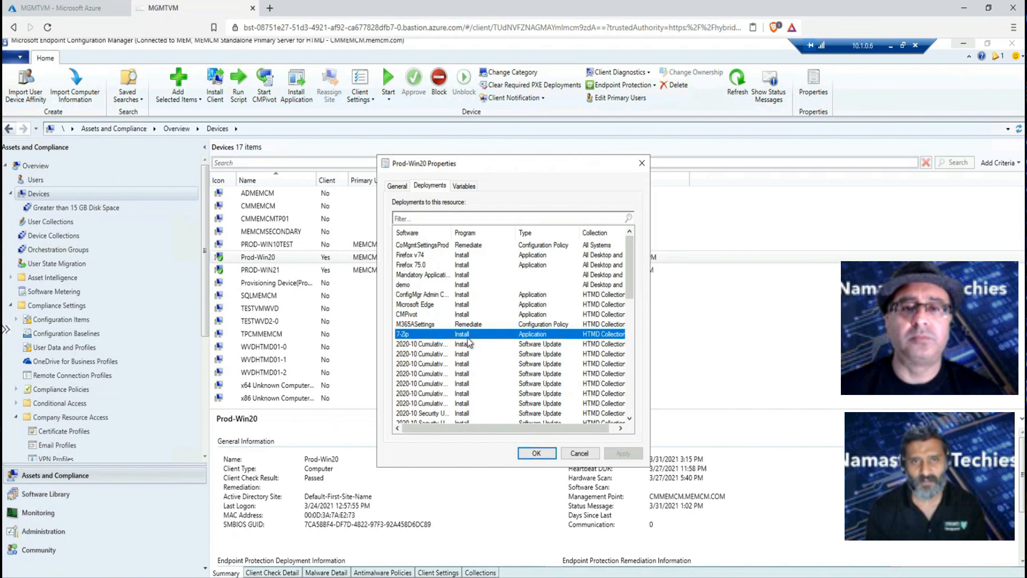
pyautogui.click(421, 306)
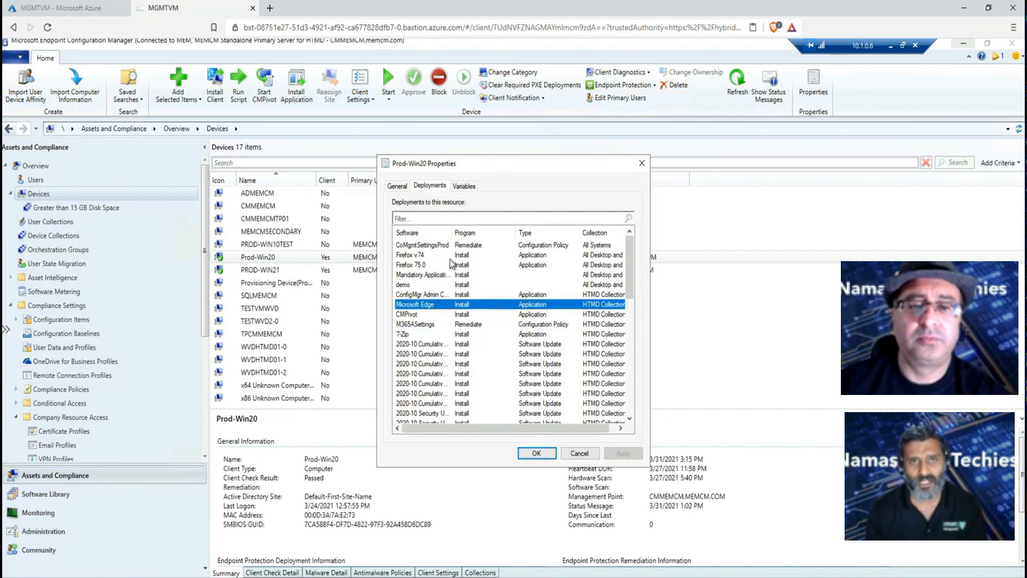
pyautogui.click(416, 265)
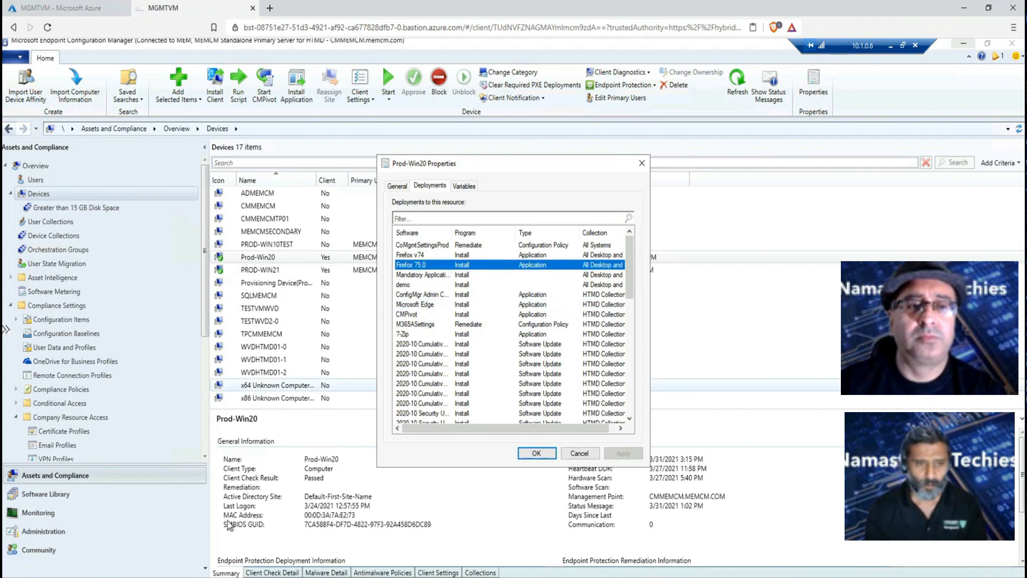
# Switch to the Prod Win10 remote session, minimize Software Center and close the Configuration Manager client properties to view the Company Portal home page
pyautogui.click(892, 46)
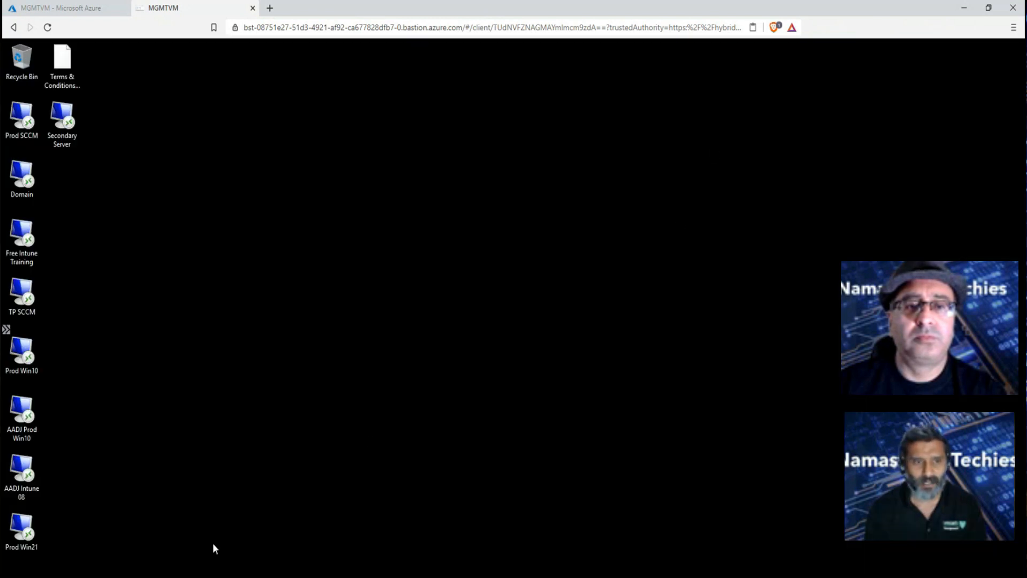
pyautogui.moveTo(205, 571)
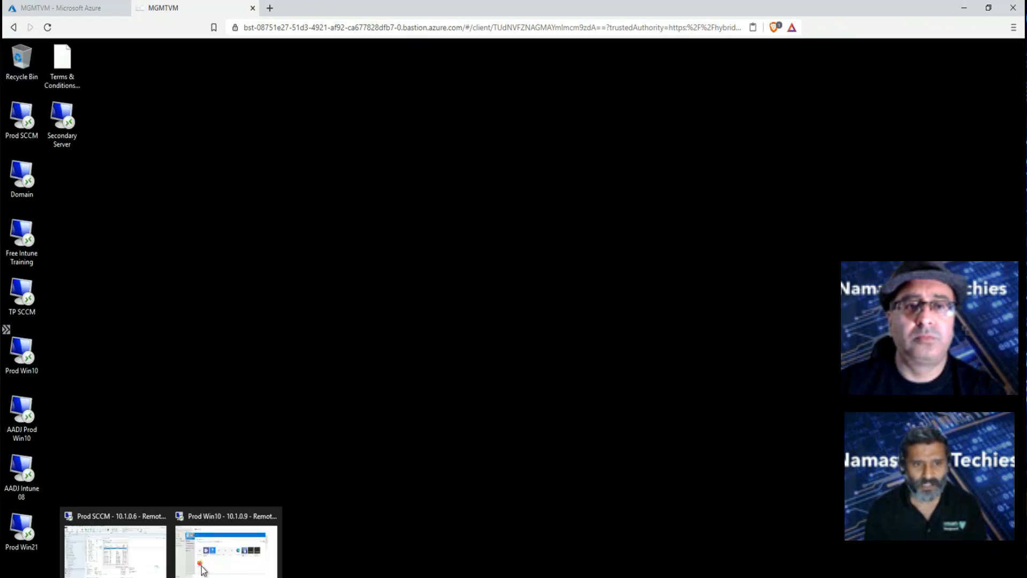
pyautogui.click(244, 557)
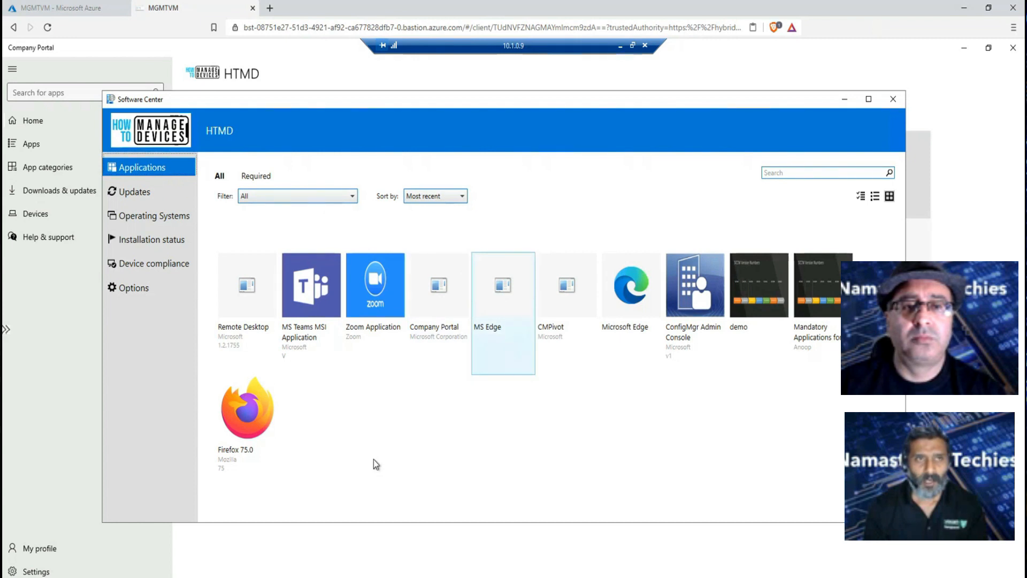
pyautogui.click(845, 100)
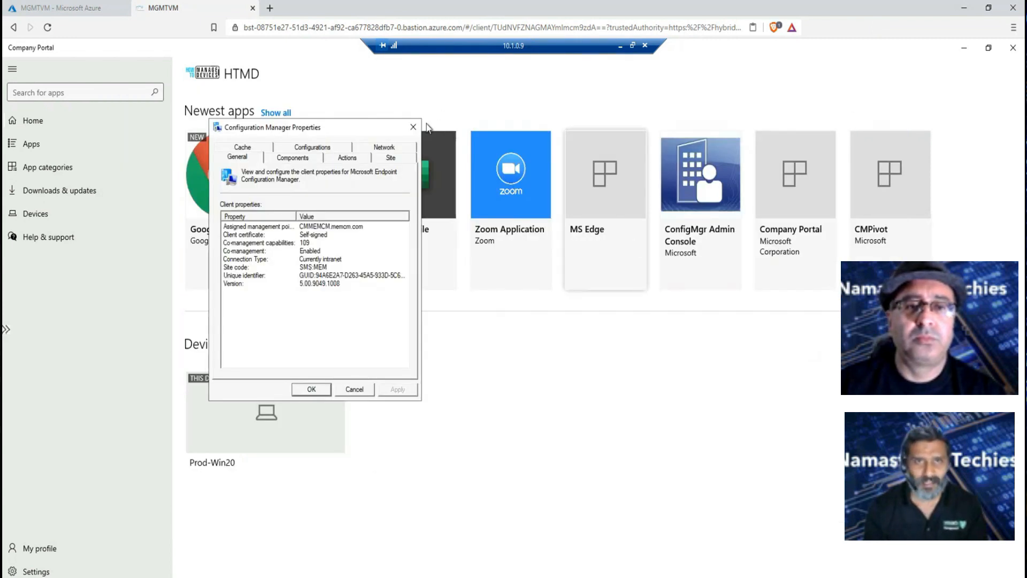
pyautogui.moveTo(396, 128); pyautogui.dragTo(717, 410)
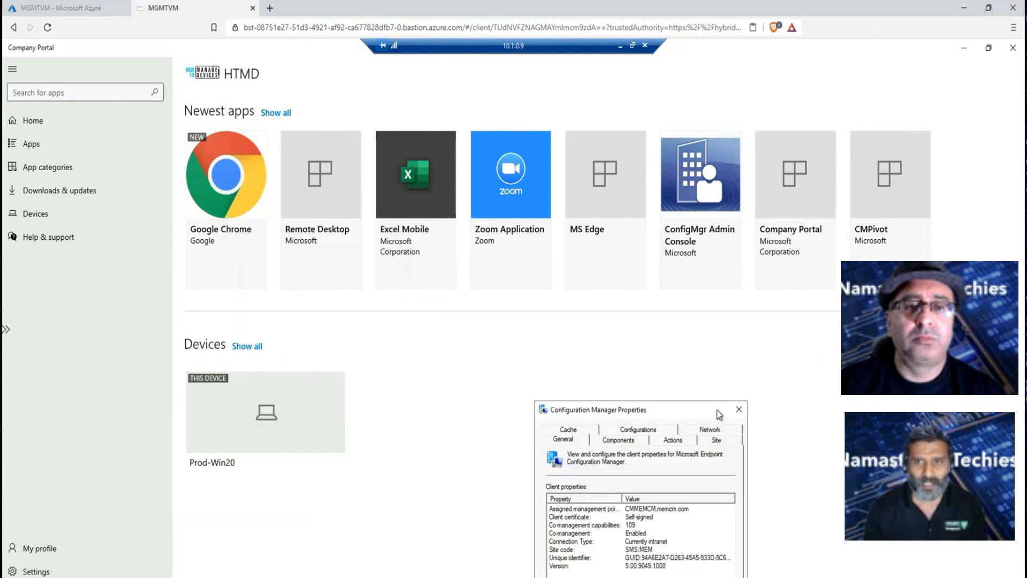
pyautogui.click(741, 348)
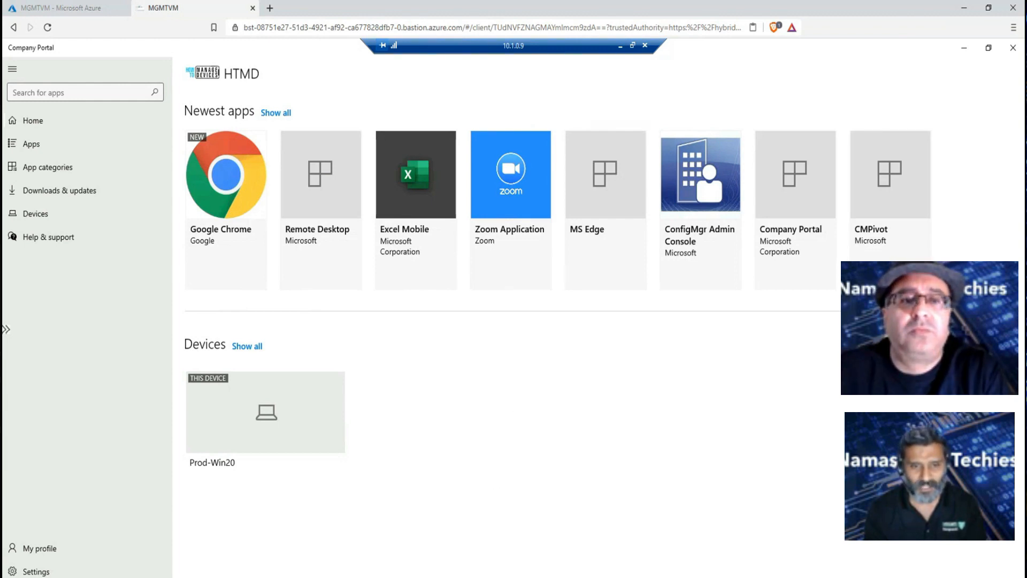
# Compare the Software Center applications such as MS Teams MSI Application and Firefox 75.0 with Company Portal, then minimize Software Center
pyautogui.click(335, 564)
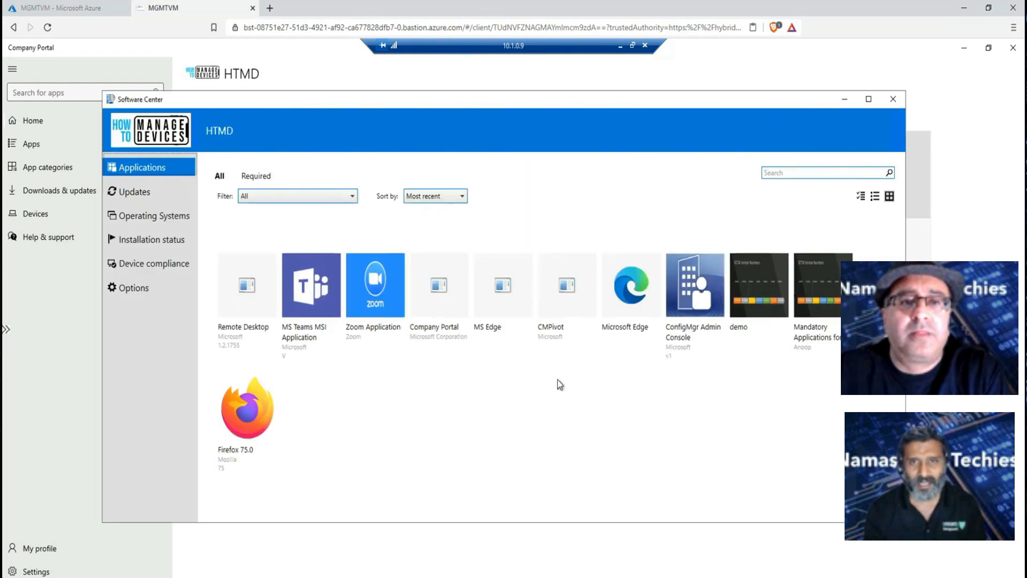
pyautogui.click(328, 323)
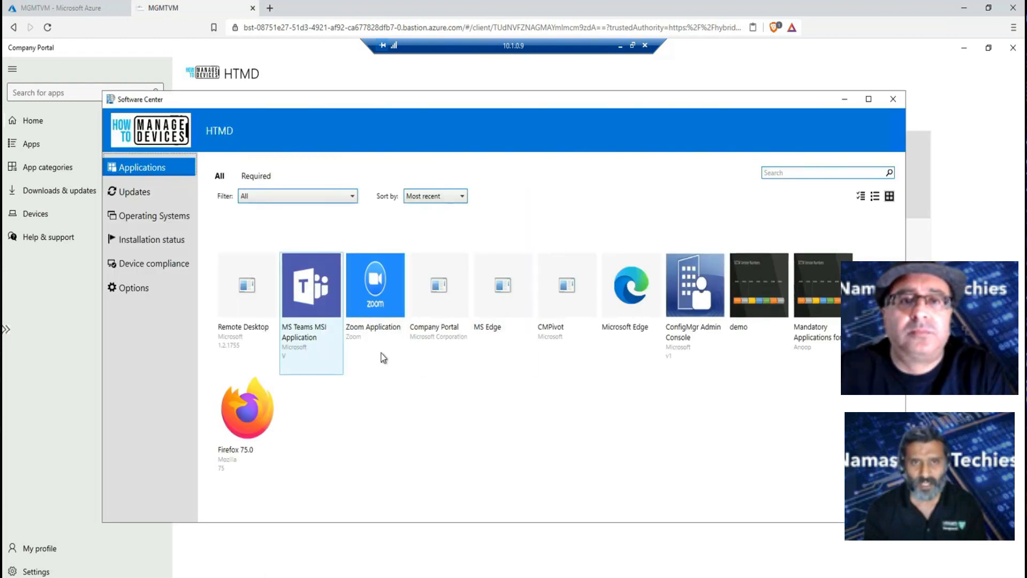
pyautogui.click(252, 433)
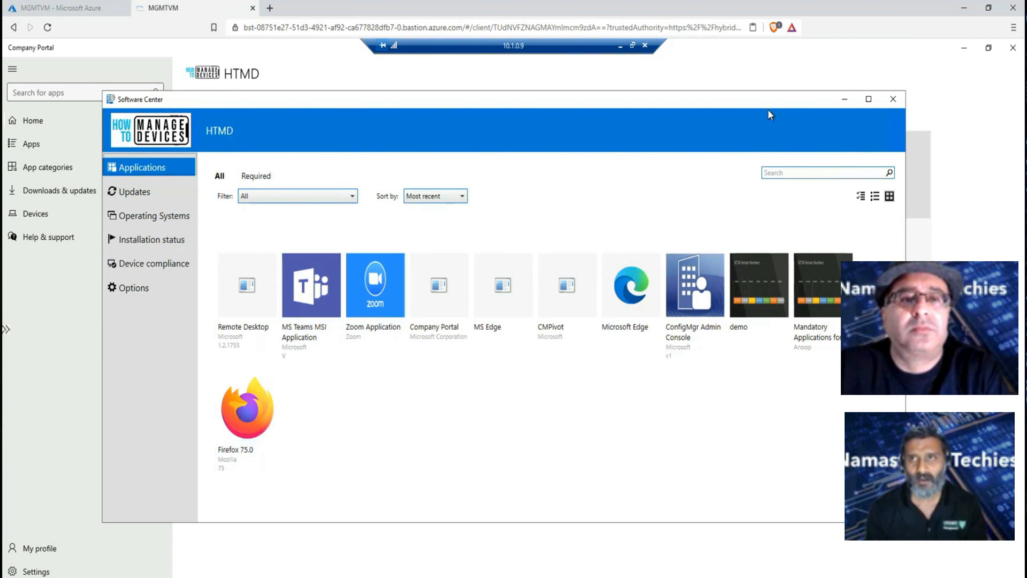
pyautogui.click(842, 96)
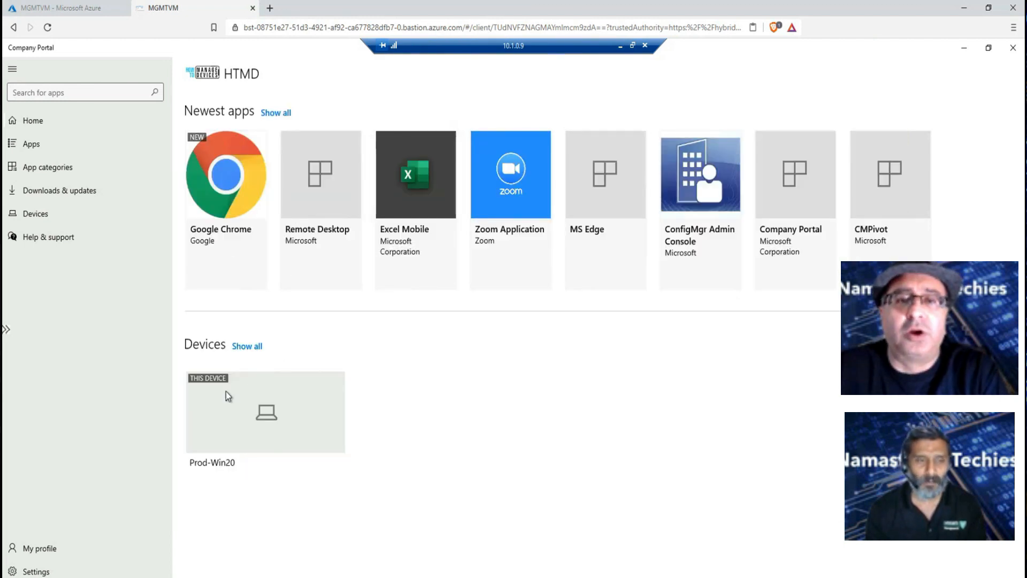
# Return to the Prod SCCM remote session and close the Prod-Win20 properties without saving changes
pyautogui.click(620, 46)
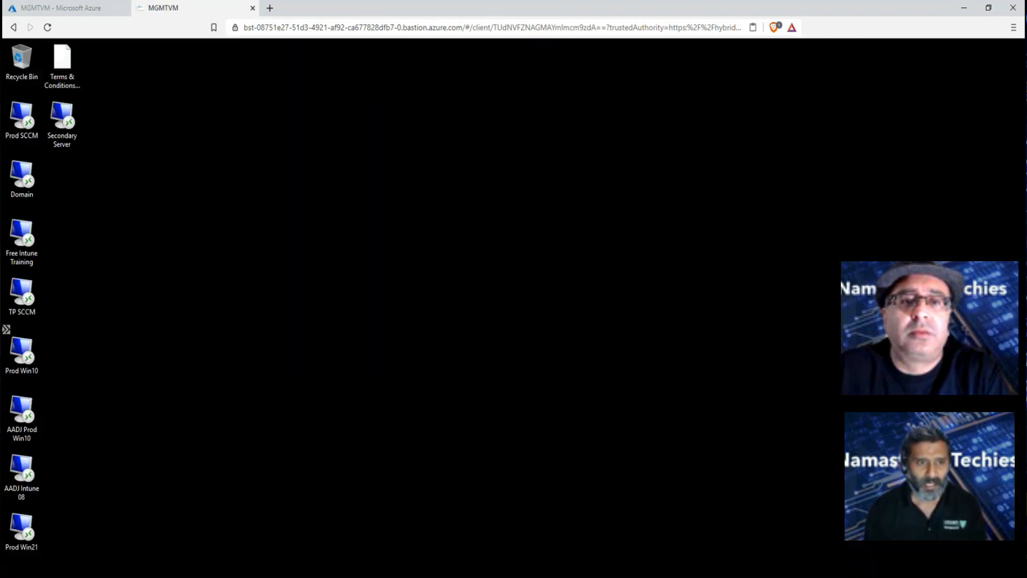
pyautogui.moveTo(171, 576)
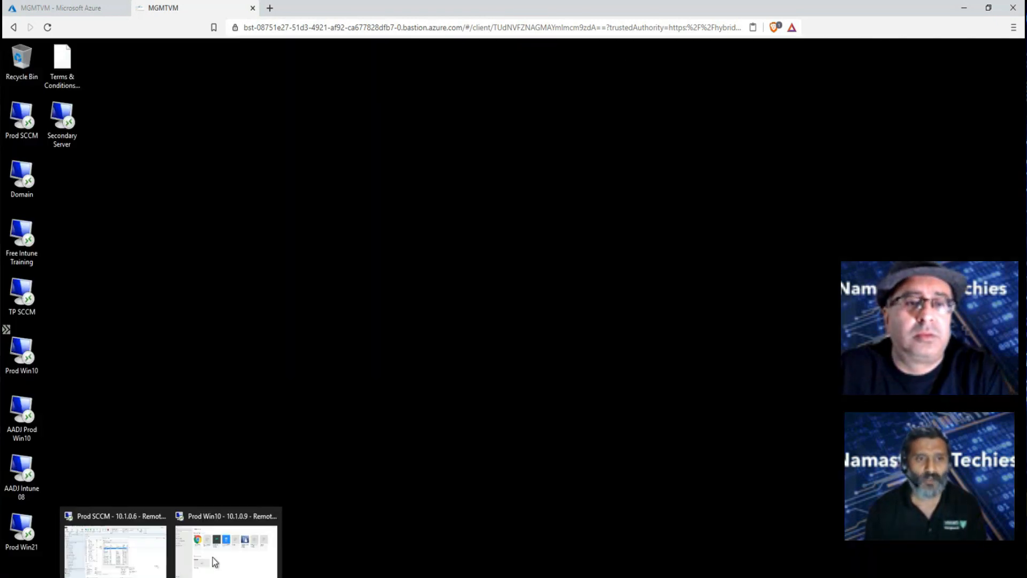
pyautogui.click(130, 551)
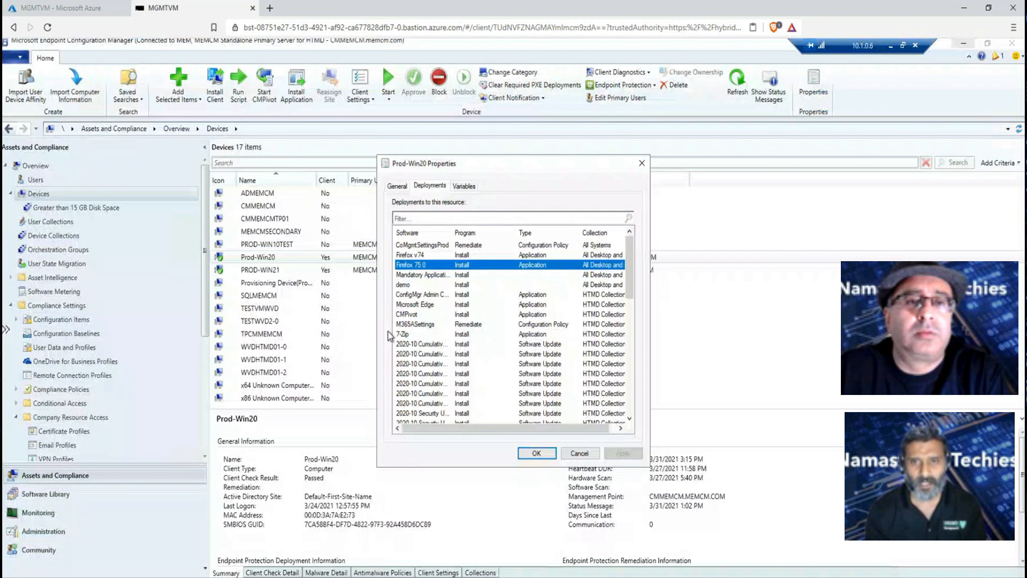
pyautogui.click(579, 454)
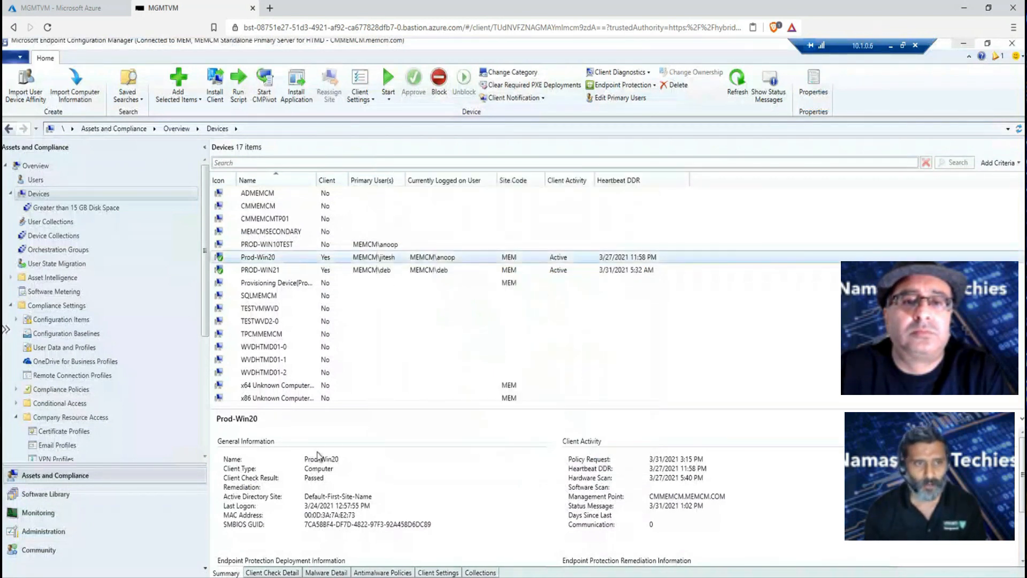
# Show the deployments of Firefox 75.0 in the Software Library and select its All Desktop and Server Clients deployment
pyautogui.click(50, 498)
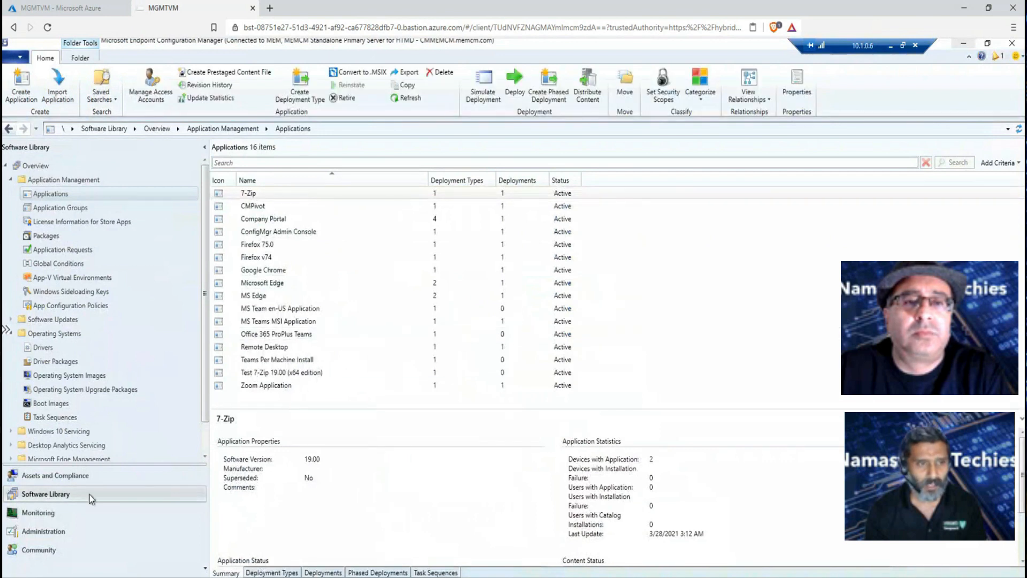
pyautogui.click(265, 244)
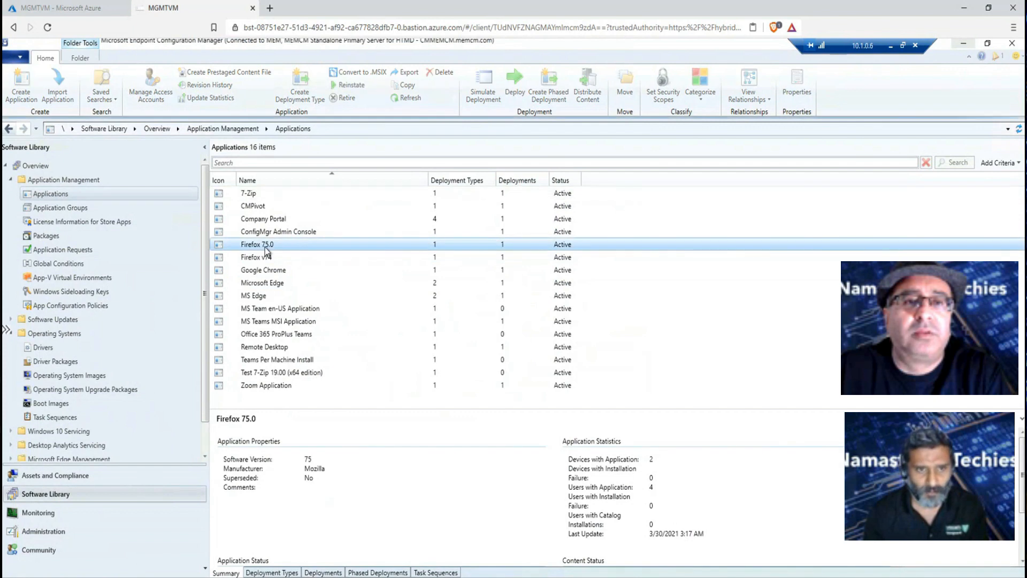
pyautogui.click(332, 573)
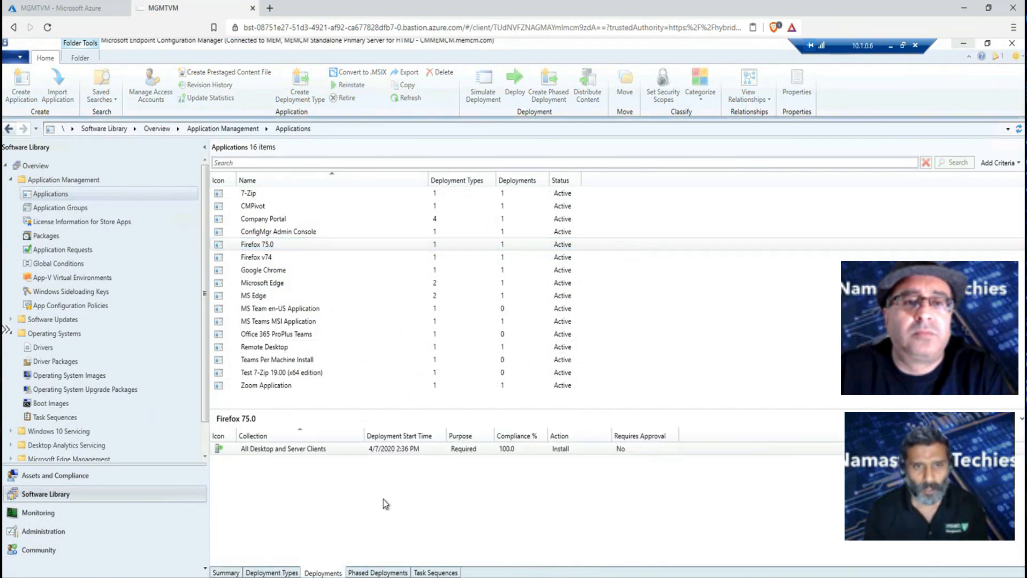
pyautogui.click(247, 449)
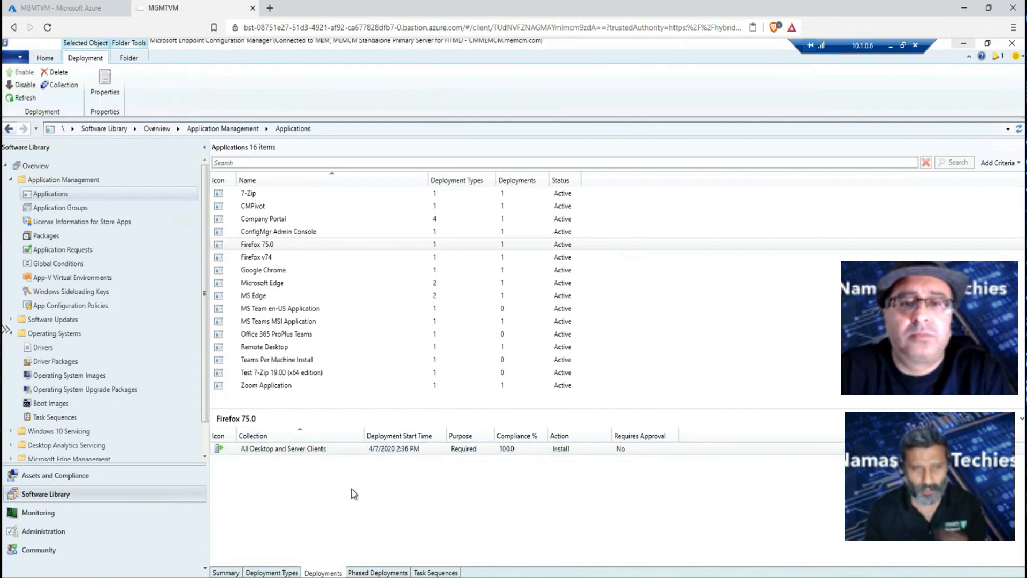
pyautogui.click(249, 448)
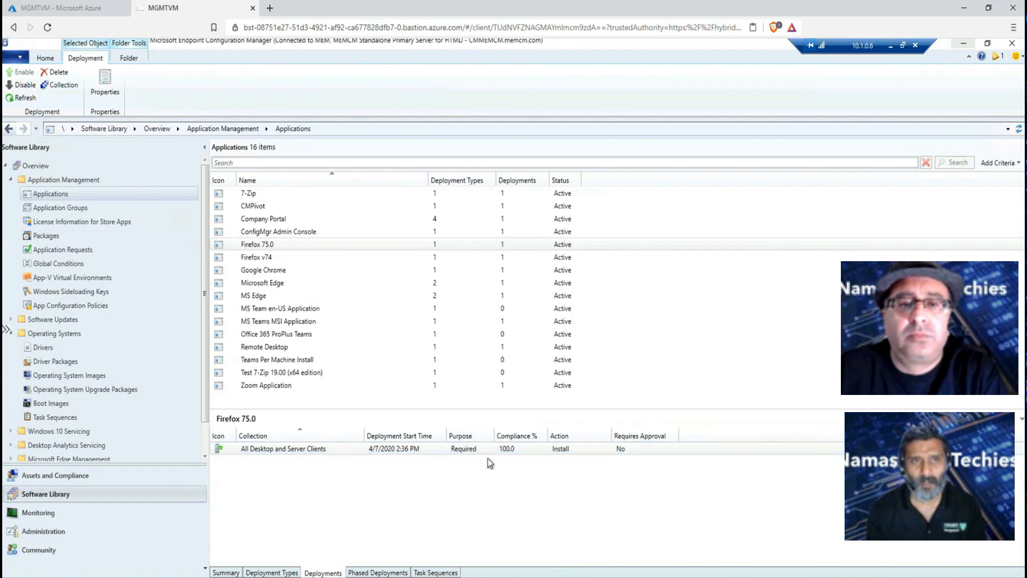
# Check the deployments of Google Chrome, Remote Desktop and ConfigMgr Admin Console, selecting the last one's HTMD Collection deployment
pyautogui.click(276, 272)
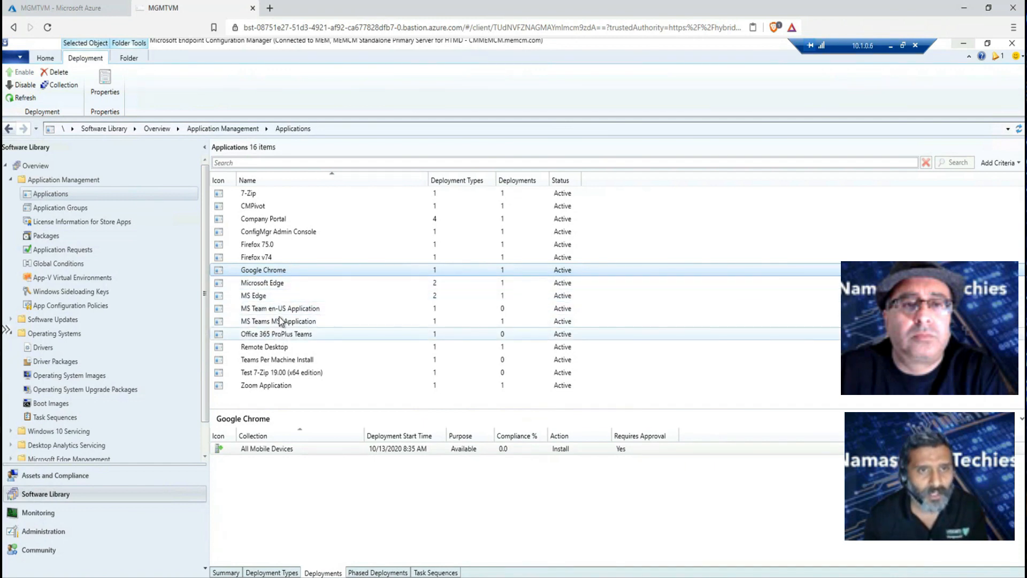
pyautogui.click(281, 346)
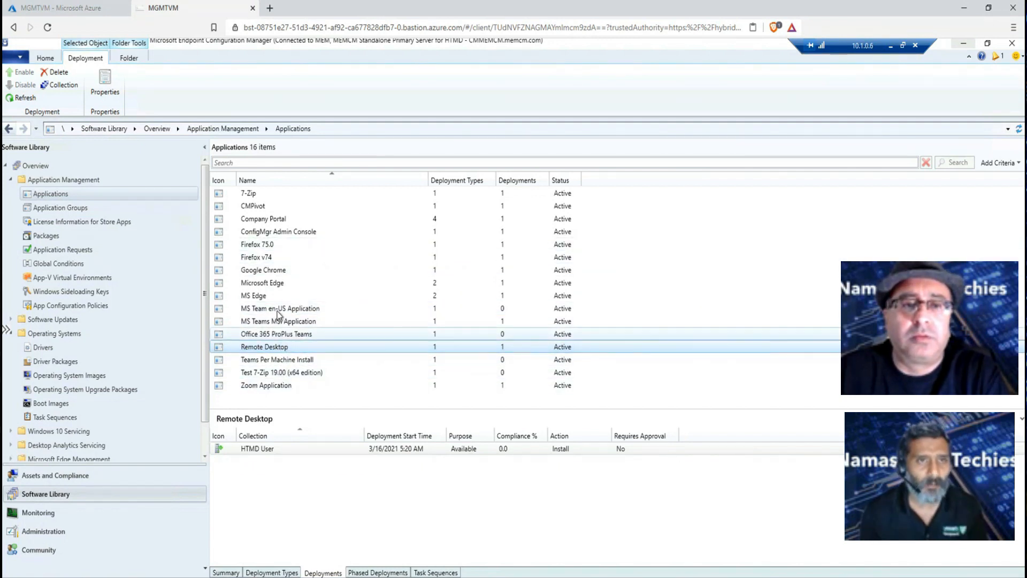
pyautogui.click(281, 231)
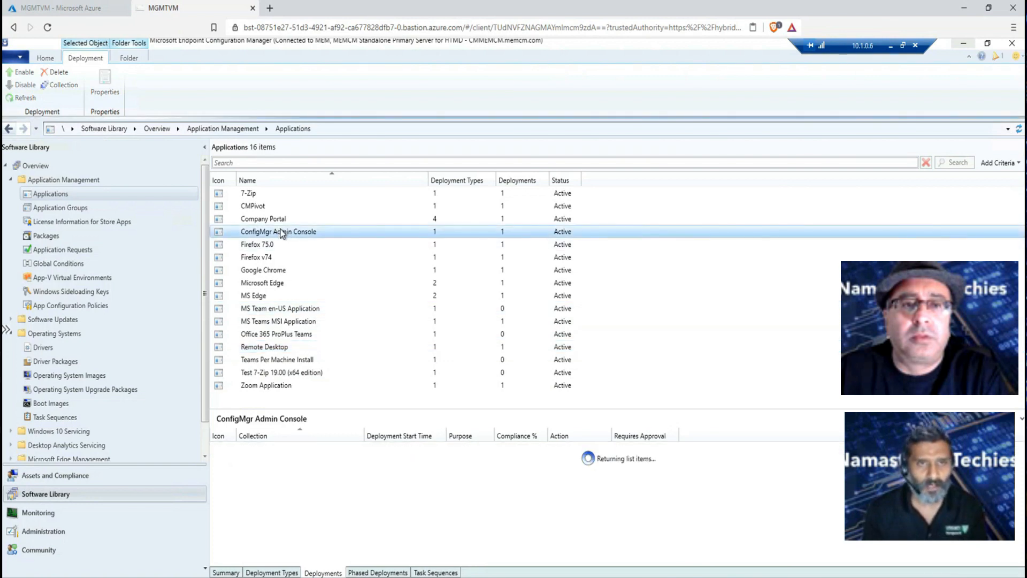
pyautogui.click(269, 450)
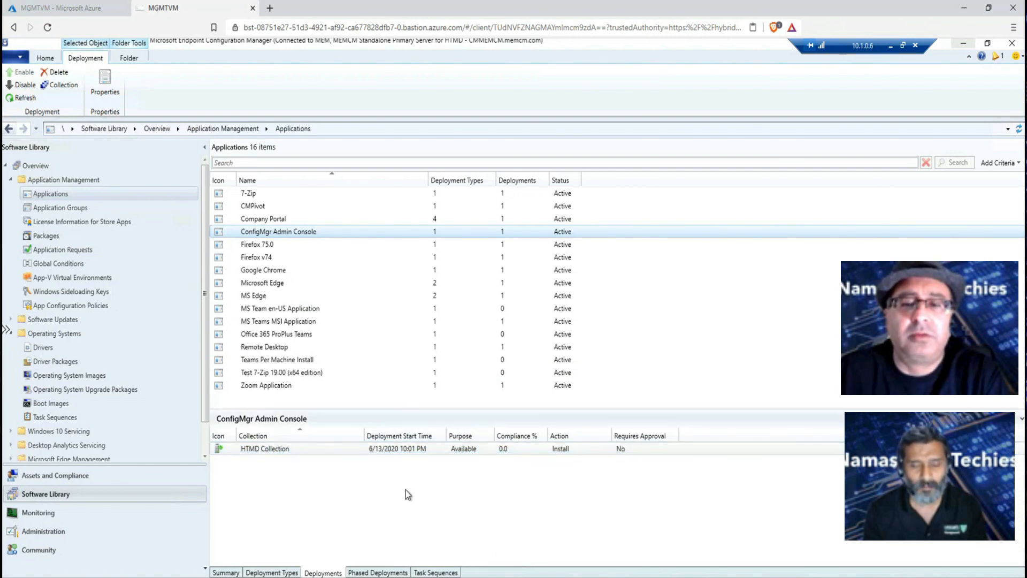
# Switch to the Prod Win10 remote session, view the Remote Desktop app's details in Company Portal and return to its home page
pyautogui.click(890, 46)
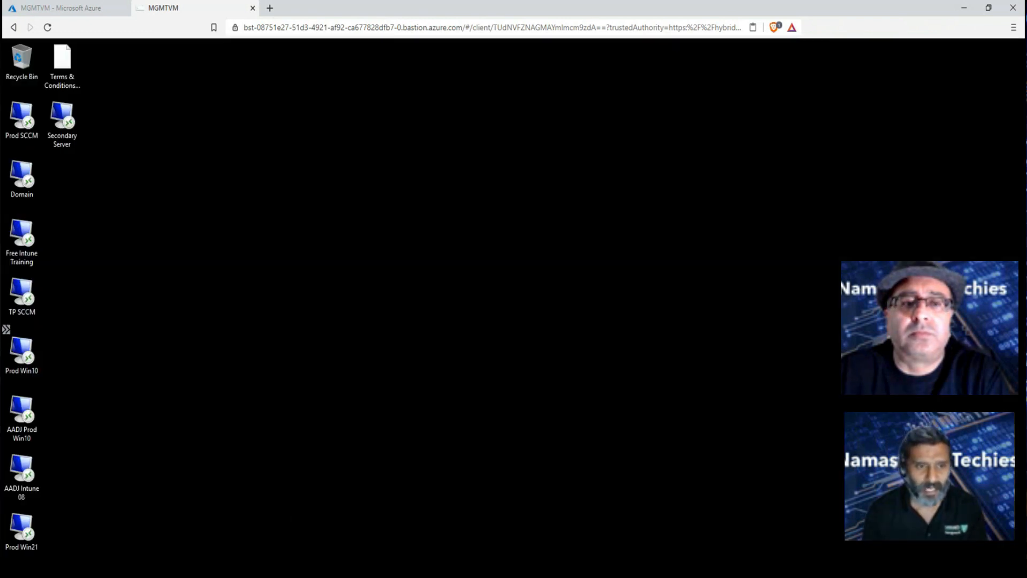
pyautogui.moveTo(171, 577)
pyautogui.click(232, 560)
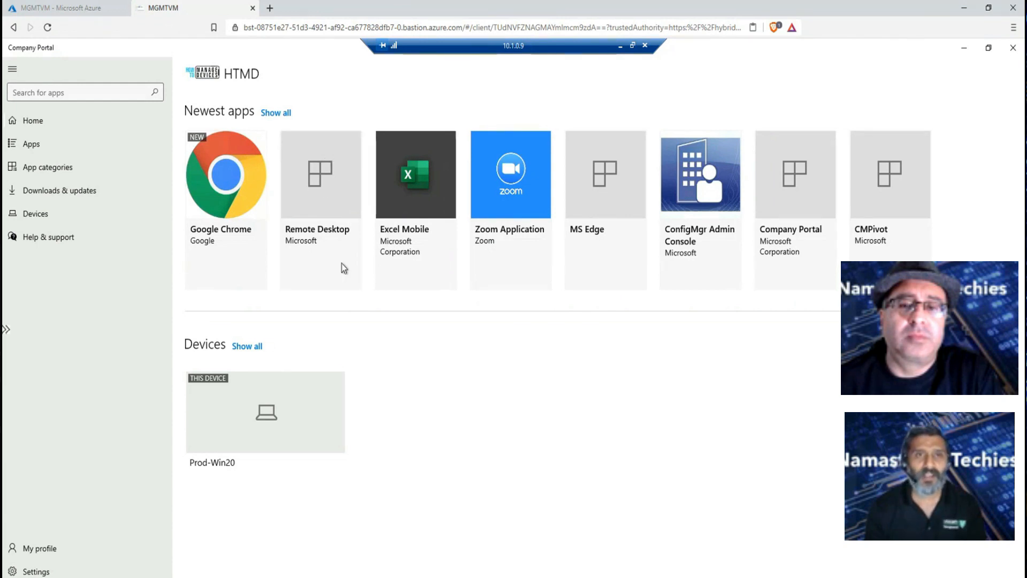
pyautogui.click(325, 230)
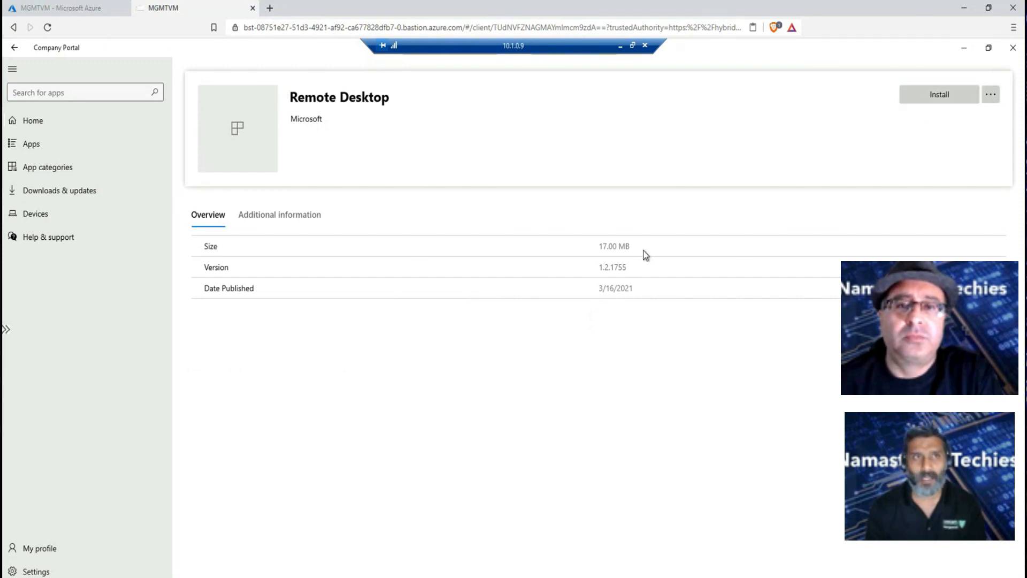
pyautogui.click(46, 124)
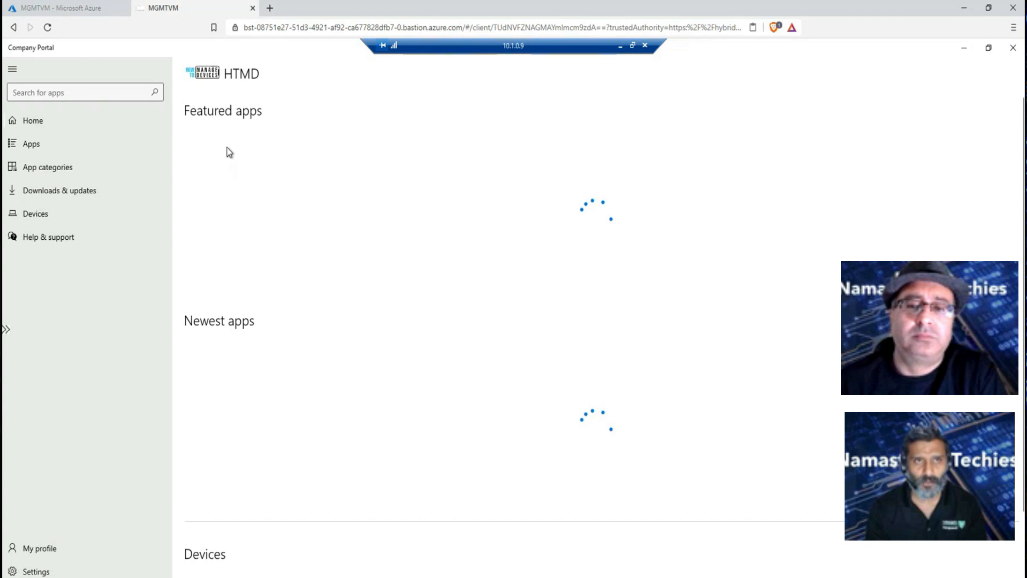
# Switch back to the Prod SCCM remote session and open the Applications (preview) page of Prod-Win20 in the Endpoint Manager admin center
pyautogui.click(620, 48)
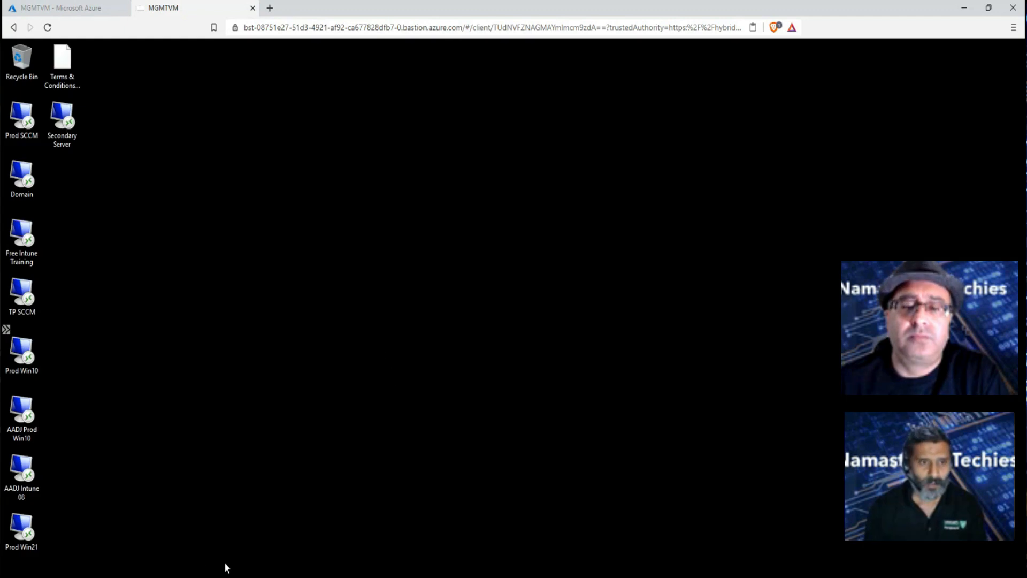
pyautogui.moveTo(171, 577)
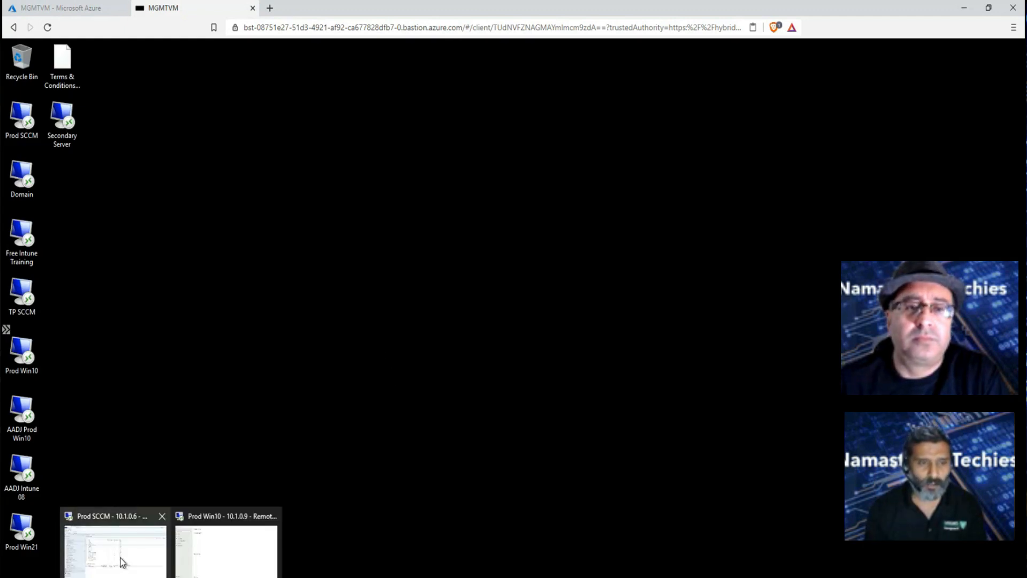
pyautogui.moveTo(122, 562)
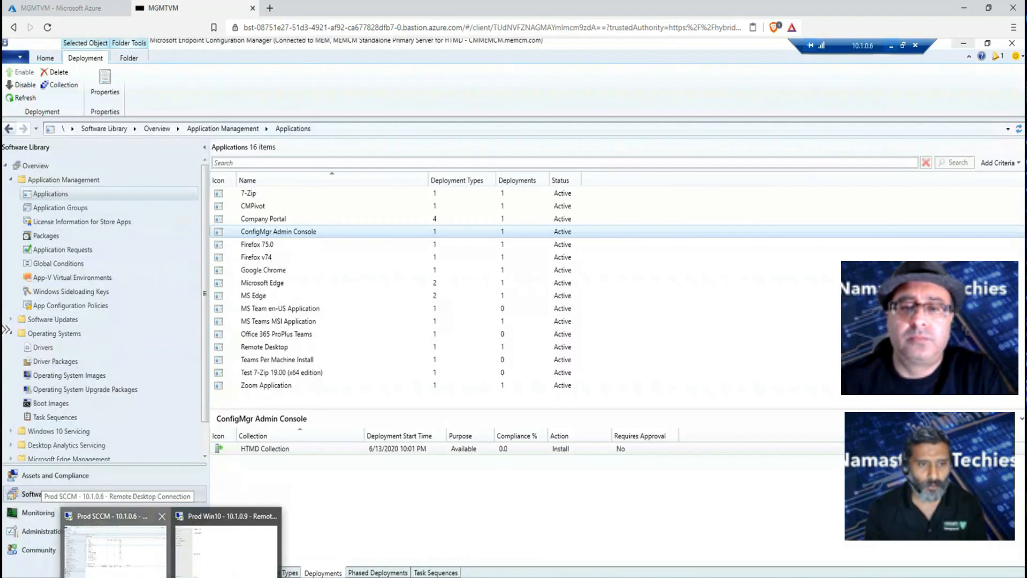
pyautogui.click(129, 558)
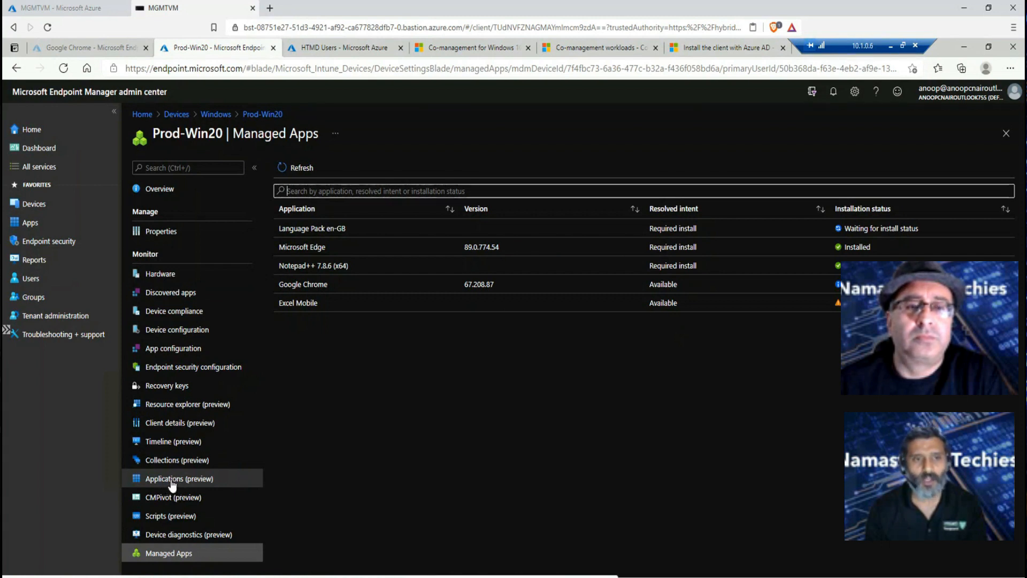
pyautogui.click(171, 481)
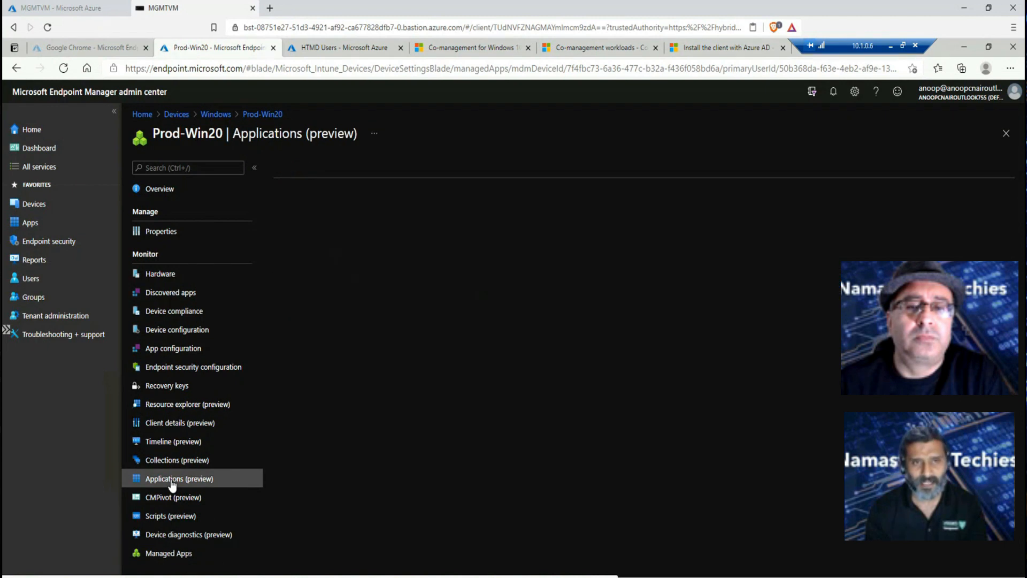